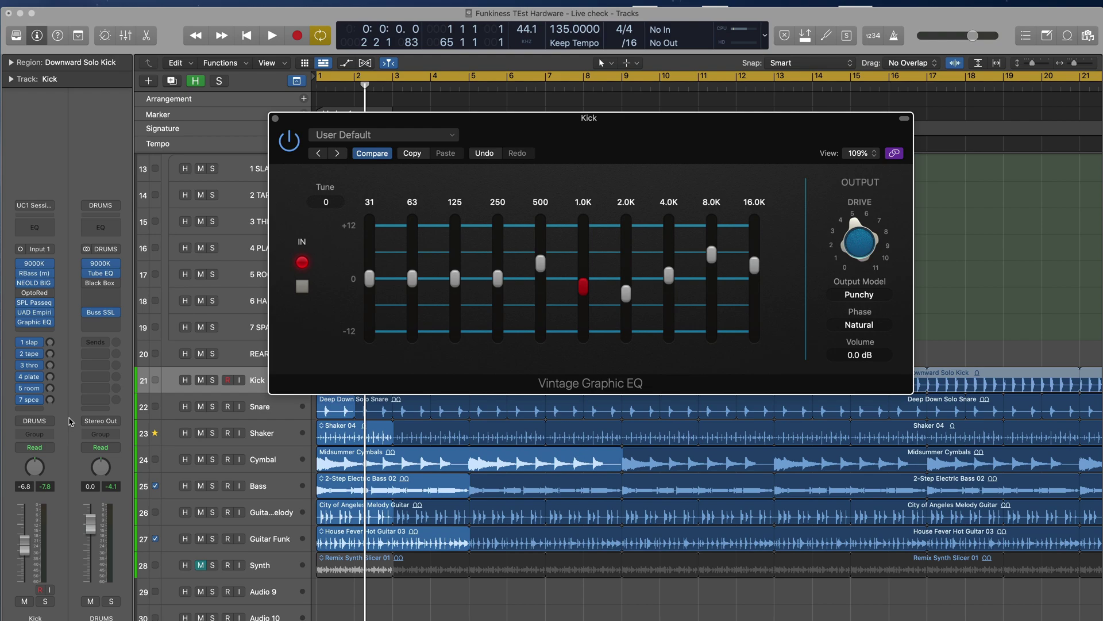
Recall the Vintage Graphic EQ's default to flatten every band to 0 dB, then save it as default
{"action": "left_click", "coordinate": [436, 139]}
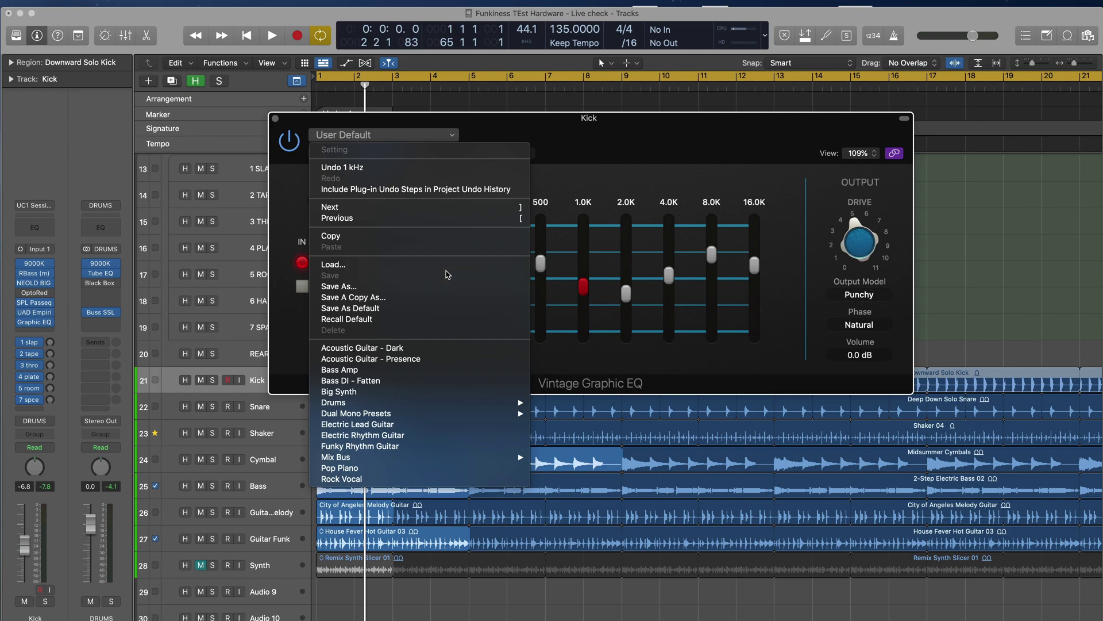
{"action": "left_click", "coordinate": [428, 320]}
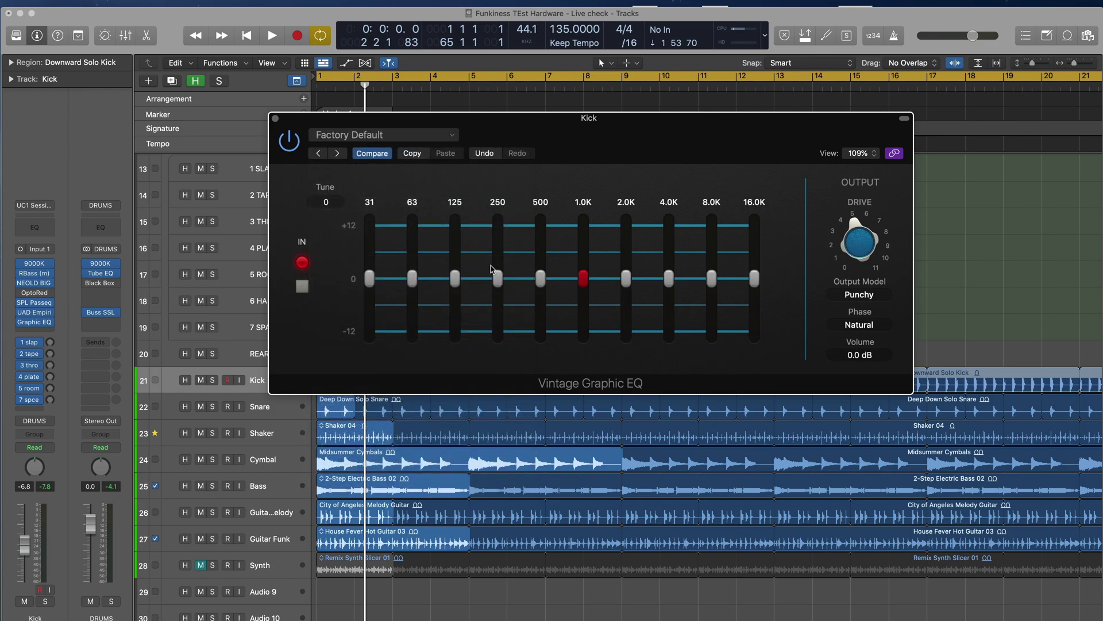
{"action": "left_click", "coordinate": [401, 137]}
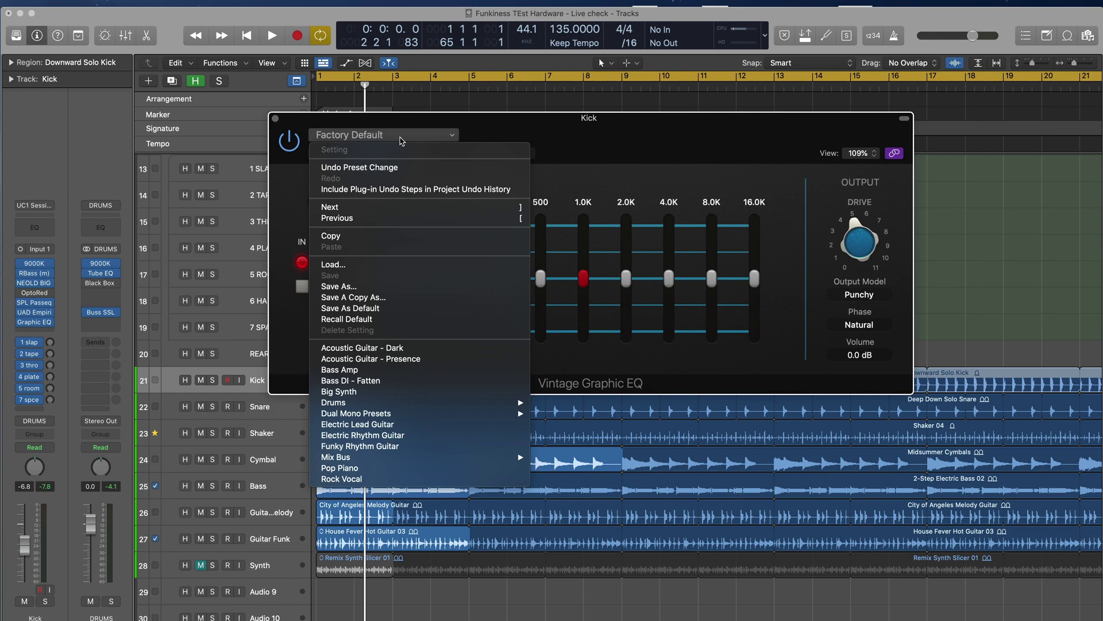
{"action": "left_click", "coordinate": [419, 309]}
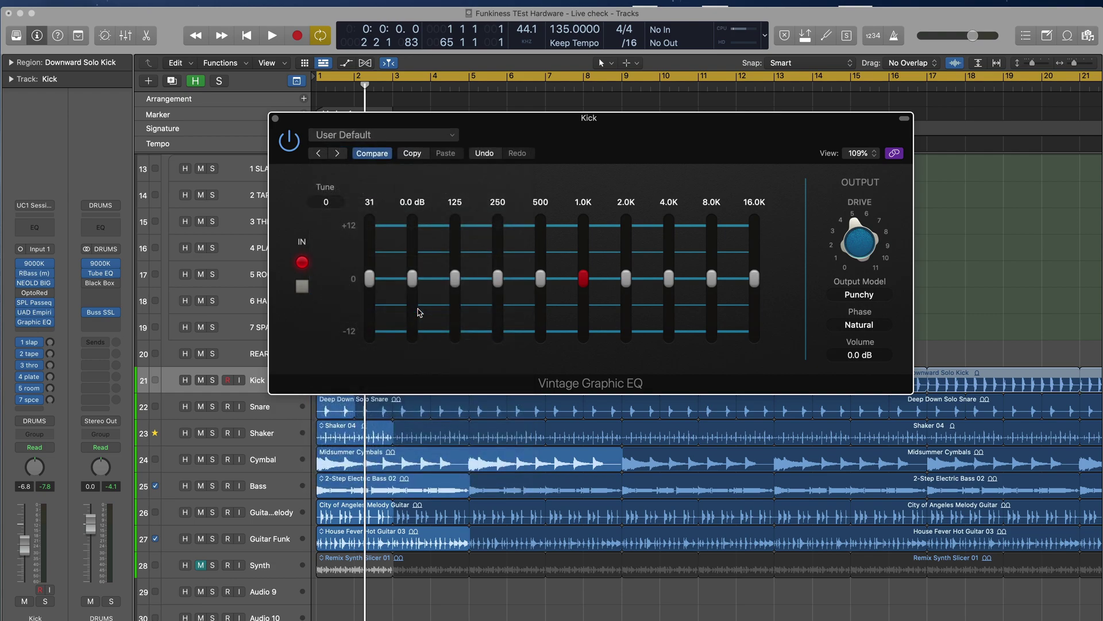
In Finder, go up from the Presets folder and expand Audio Music Apps > Plug-In Settings
{"action": "mouse_move", "coordinate": [117, 609]}
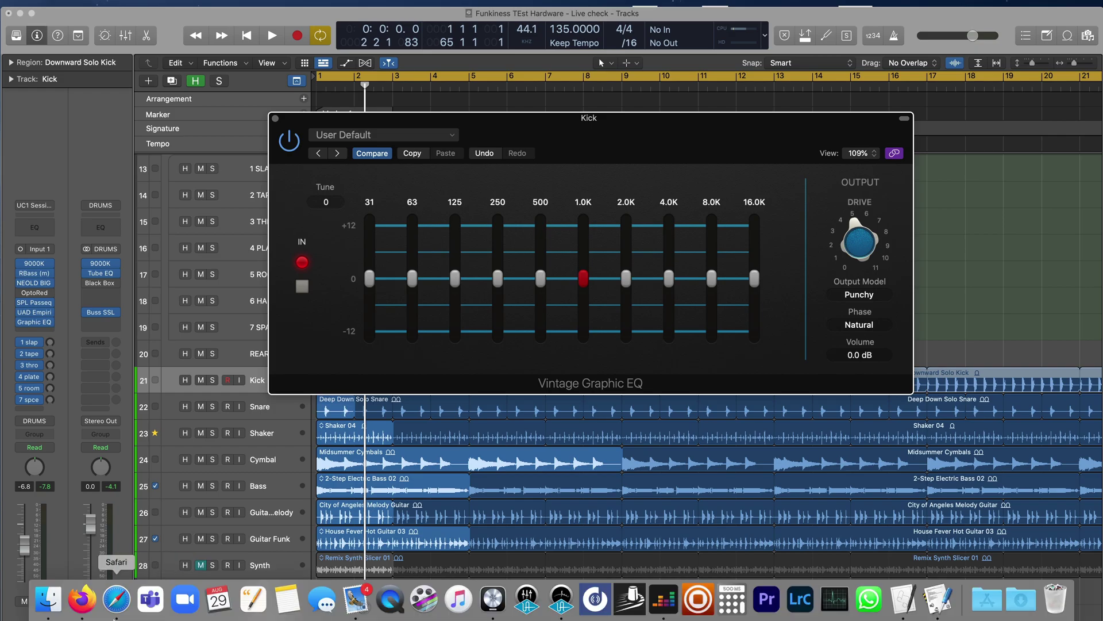
{"action": "left_click", "coordinate": [47, 601]}
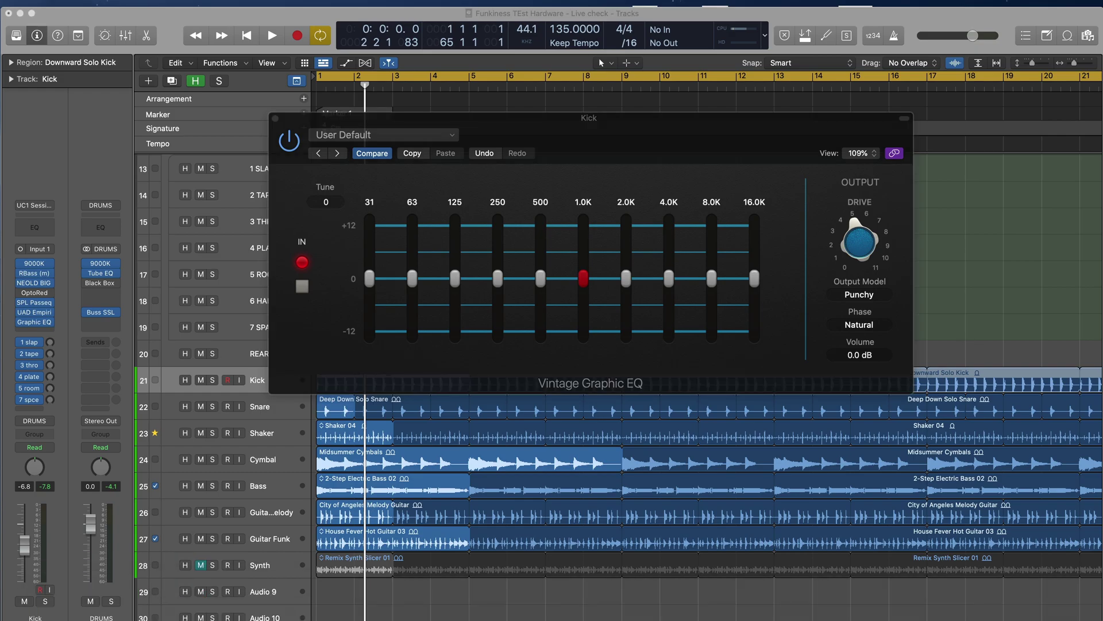
{"action": "left_click_drag", "start_coordinate": [190, 295], "coordinate": [520, 214]}
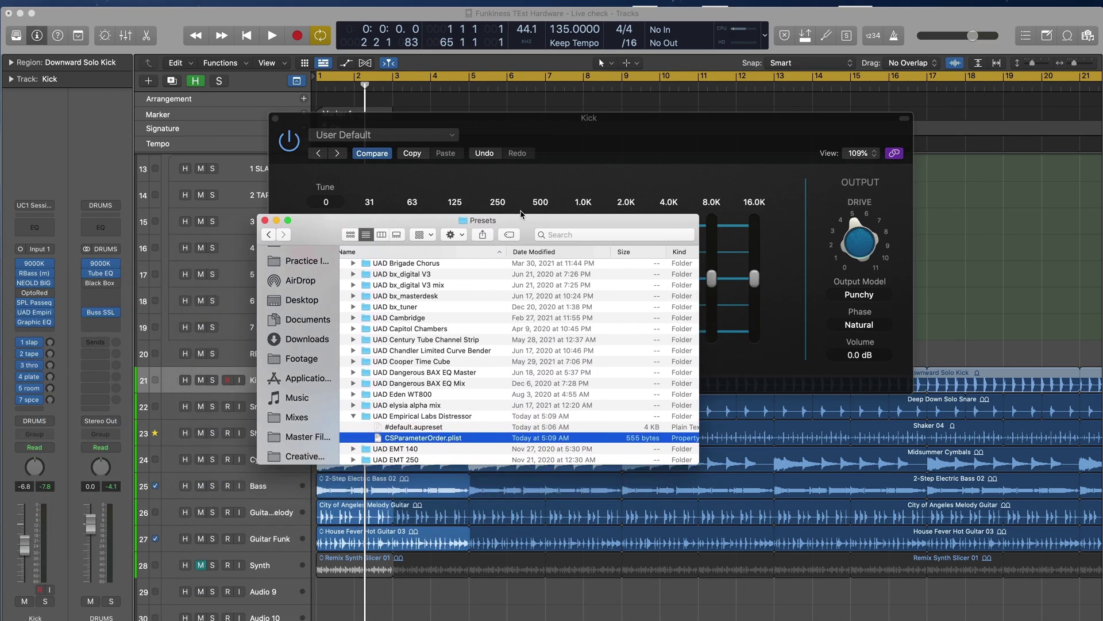
{"action": "key", "text": "super+Up"}
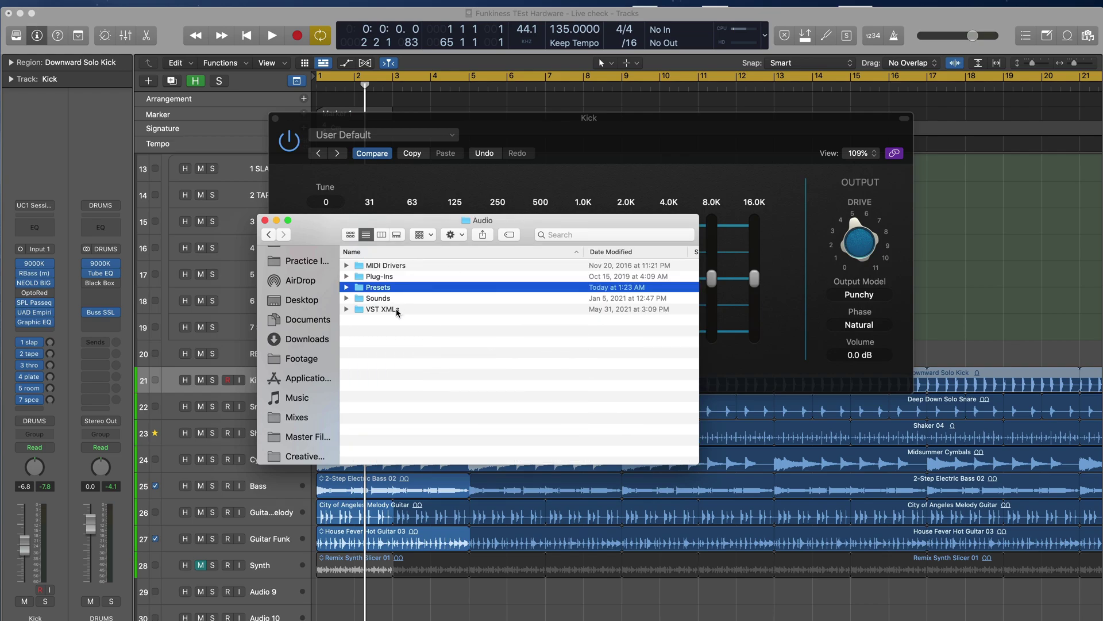
{"action": "left_click", "coordinate": [346, 287]}
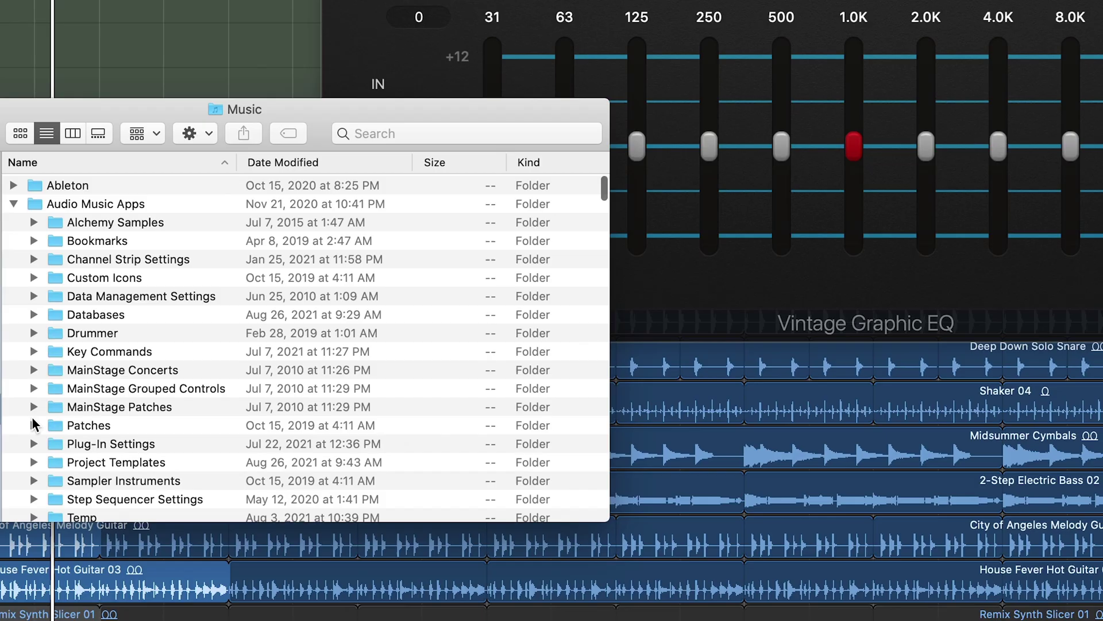
{"action": "left_click", "coordinate": [33, 445]}
Expand the Vintage Graphic EQ folder and right-click its CSParameterOrder.plist
{"action": "scroll", "coordinate": [179, 436], "scroll_direction": "down", "scroll_amount": 5}
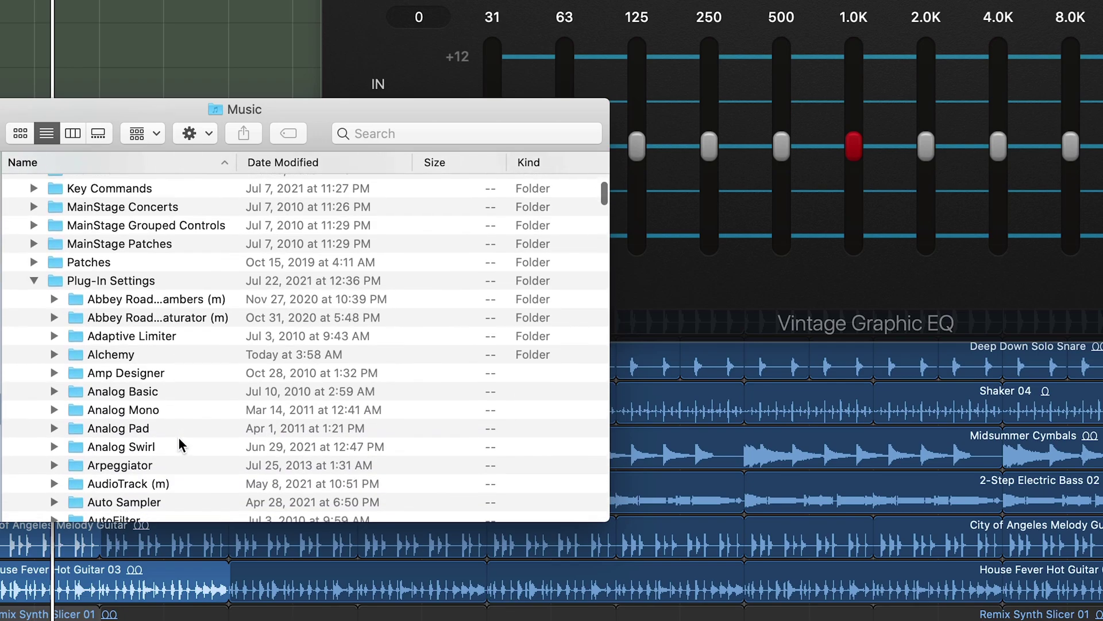
{"action": "scroll", "coordinate": [206, 391], "scroll_direction": "down", "scroll_amount": 5}
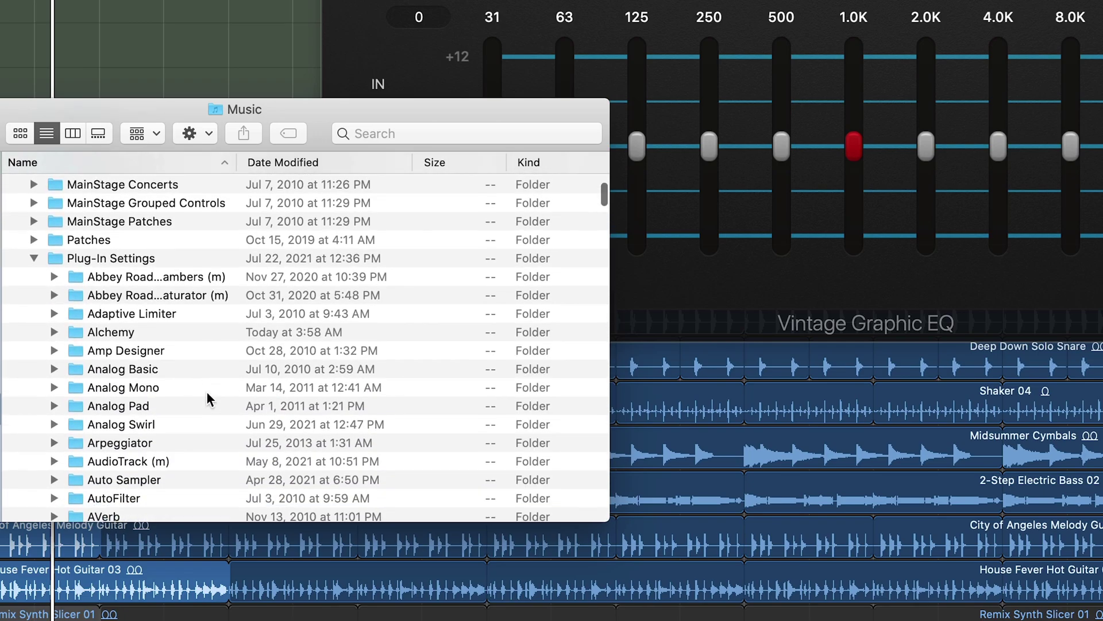
{"action": "scroll", "coordinate": [207, 397], "scroll_direction": "down", "scroll_amount": 3}
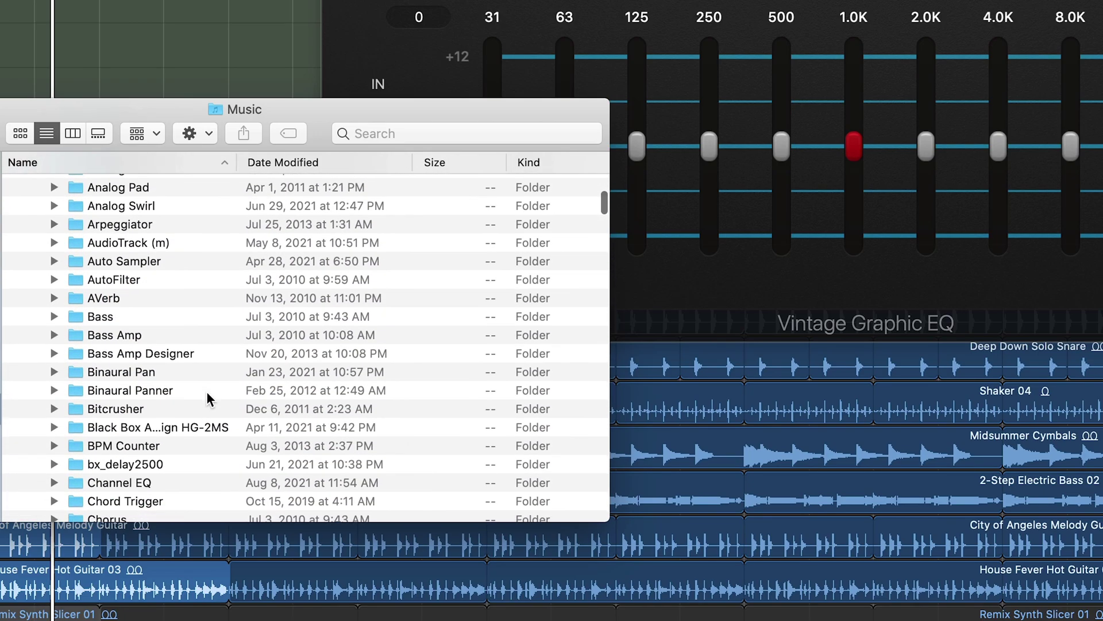
{"action": "scroll", "coordinate": [206, 391], "scroll_direction": "down", "scroll_amount": 5}
{"action": "scroll", "coordinate": [206, 391], "scroll_direction": "down", "scroll_amount": 4}
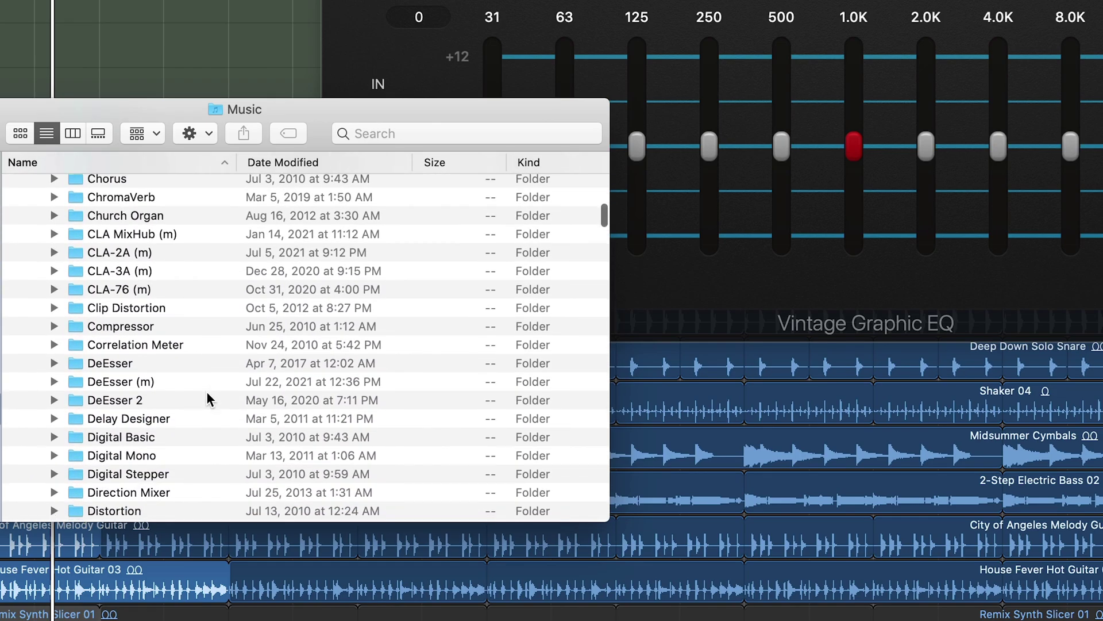
{"action": "scroll", "coordinate": [233, 400], "scroll_direction": "down", "scroll_amount": 20}
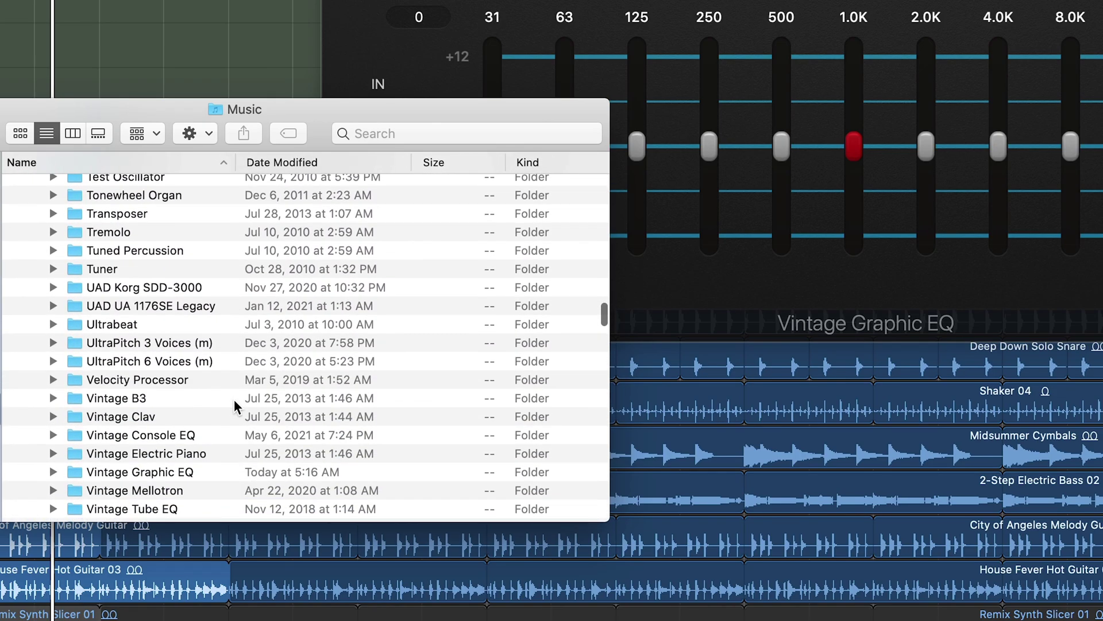
{"action": "scroll", "coordinate": [52, 446], "scroll_direction": "down", "scroll_amount": 2}
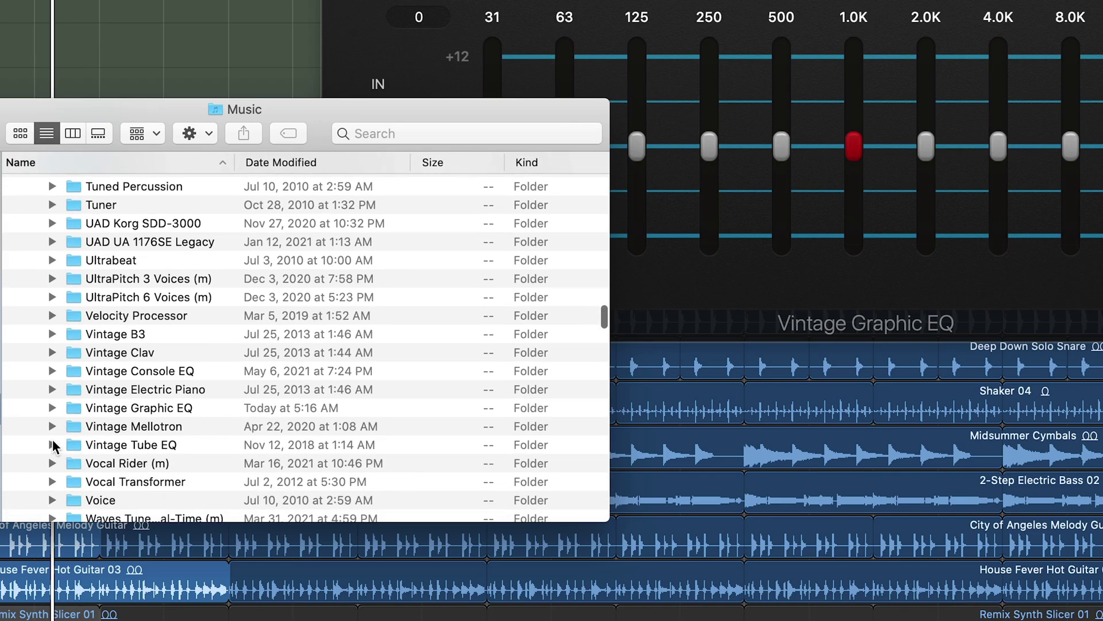
{"action": "left_click", "coordinate": [51, 408]}
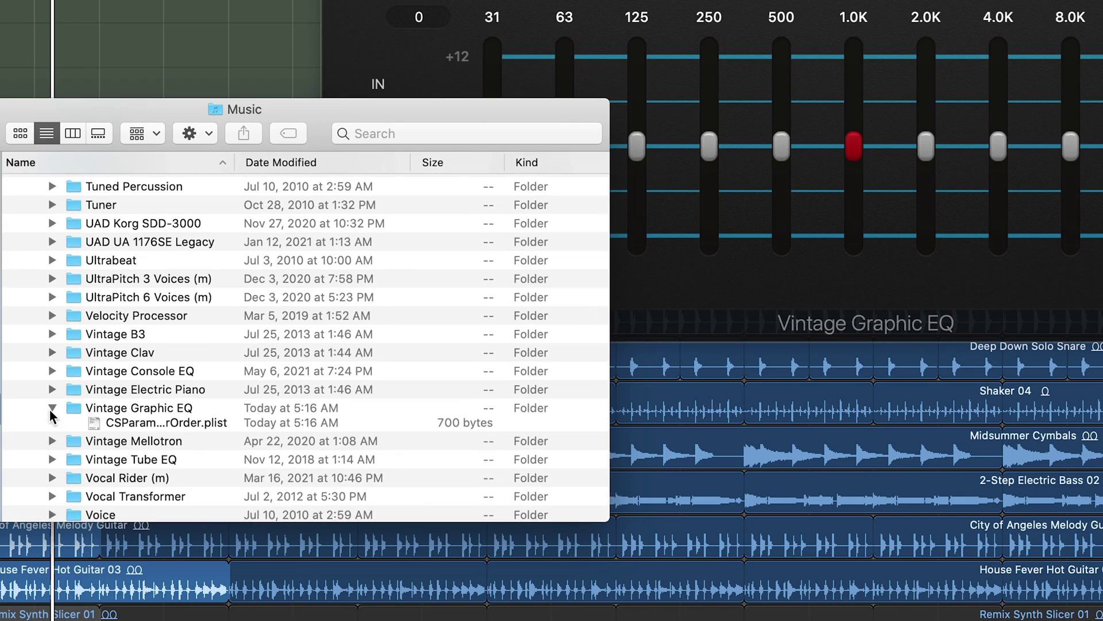
{"action": "left_click", "coordinate": [123, 445]}
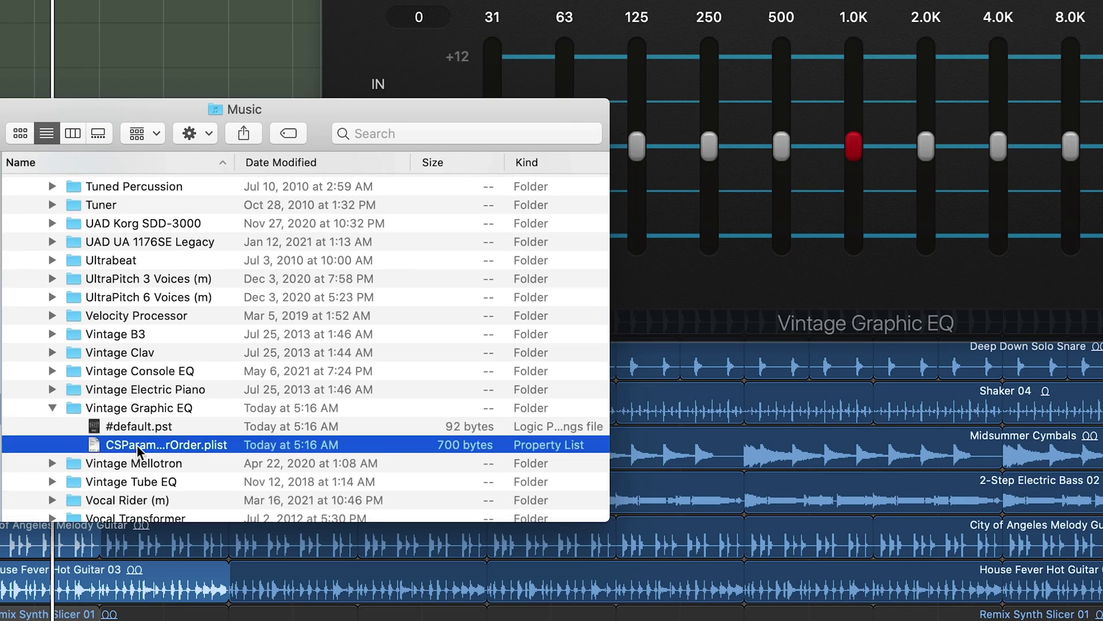
{"action": "right_click", "coordinate": [137, 445]}
Open CSParameterOrder.plist in PlistEdit Pro and move 31.25 Hz and 62.5 Hz to the top
{"action": "mouse_move", "coordinate": [332, 244]}
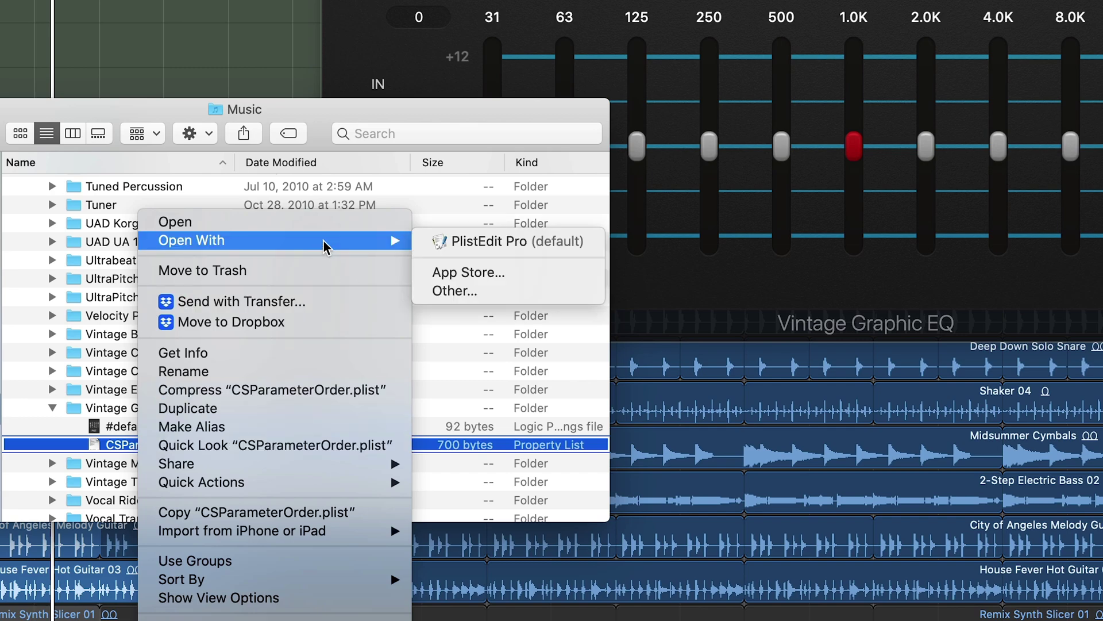
{"action": "left_click", "coordinate": [504, 244]}
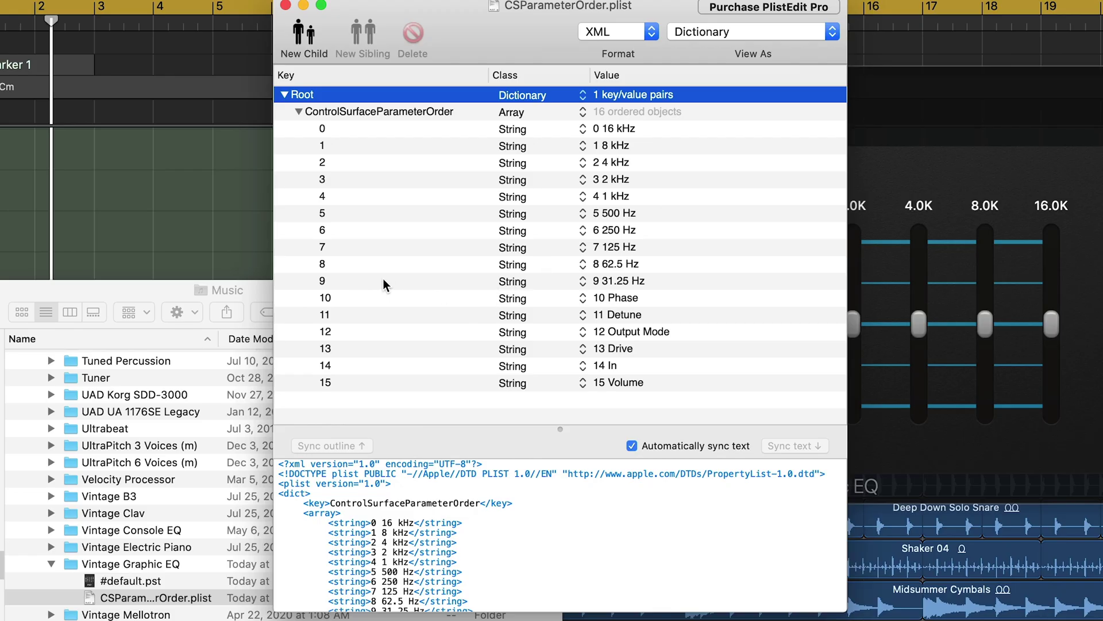
{"action": "left_click_drag", "start_coordinate": [341, 281], "coordinate": [332, 138]}
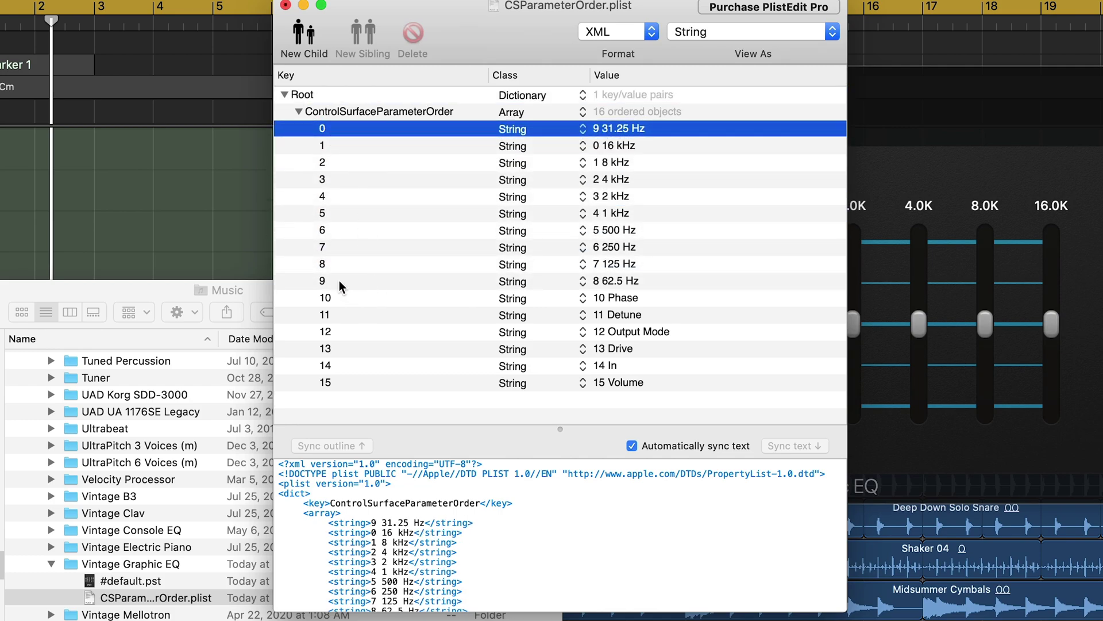
{"action": "left_click_drag", "start_coordinate": [323, 285], "coordinate": [336, 151]}
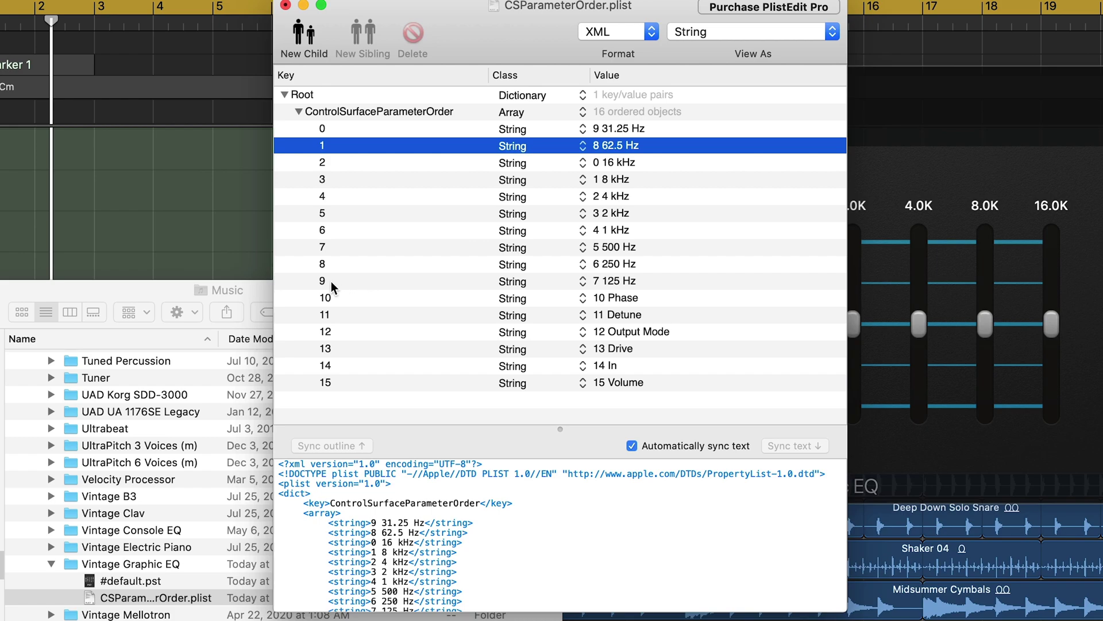
{"action": "left_click_drag", "start_coordinate": [325, 278], "coordinate": [337, 155]}
Place 125 Hz, 250 Hz, 500 Hz, 1 kHz, 2 kHz, 4 kHz and 8 kHz in ascending order
{"action": "left_click_drag", "start_coordinate": [323, 282], "coordinate": [337, 172]}
{"action": "left_click_drag", "start_coordinate": [325, 280], "coordinate": [339, 196]}
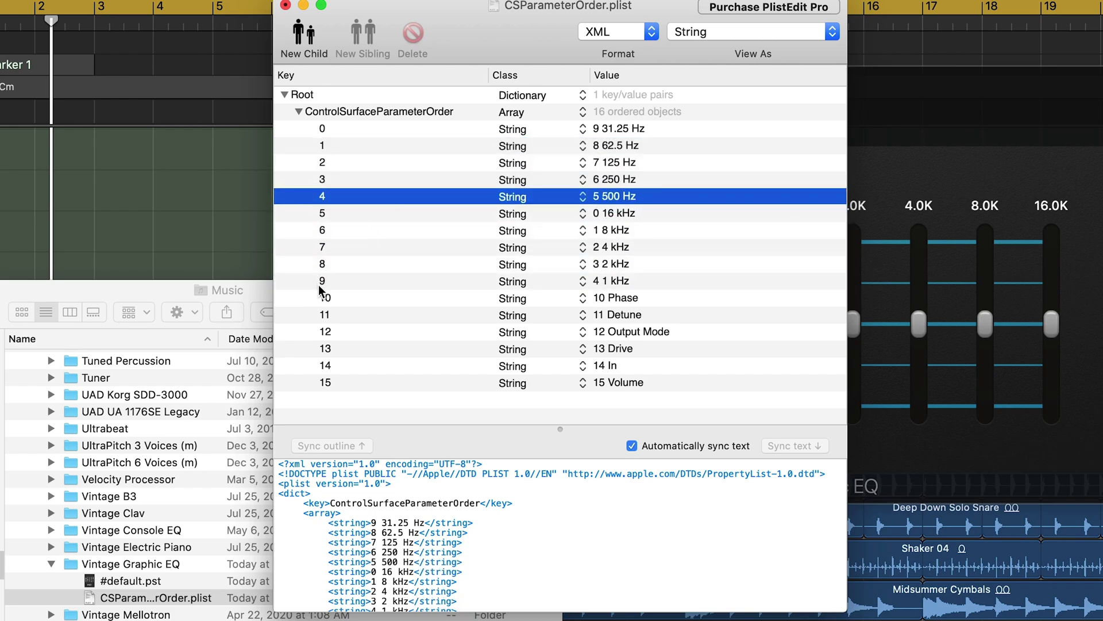
{"action": "left_click_drag", "start_coordinate": [322, 286], "coordinate": [336, 221]}
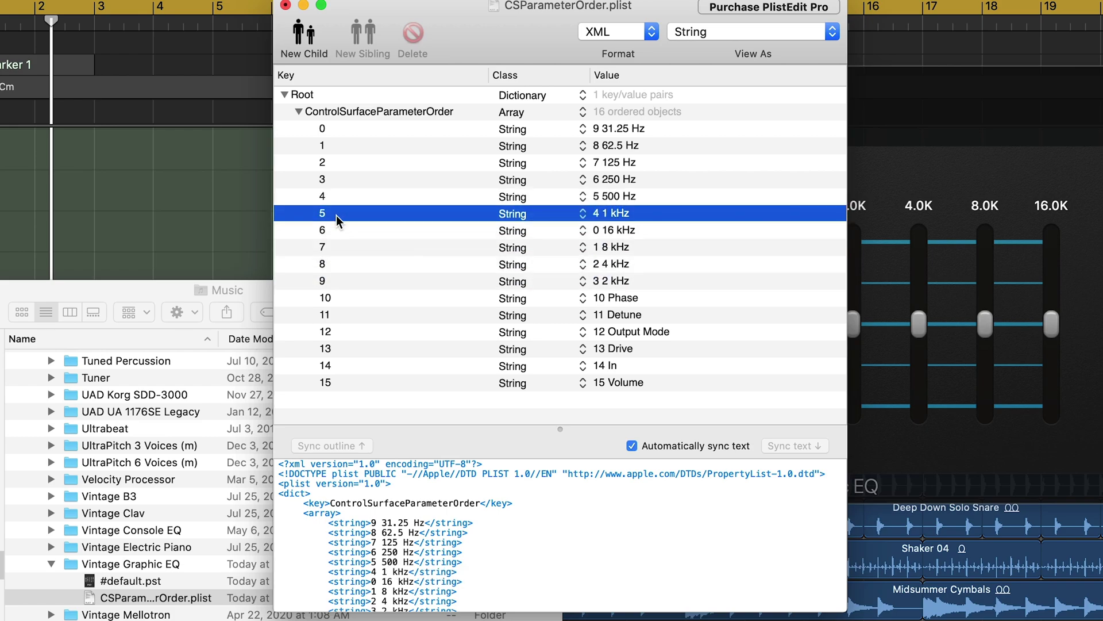
{"action": "left_click_drag", "start_coordinate": [328, 283], "coordinate": [326, 231]}
{"action": "left_click_drag", "start_coordinate": [325, 286], "coordinate": [330, 247]}
{"action": "left_click_drag", "start_coordinate": [334, 289], "coordinate": [325, 264]}
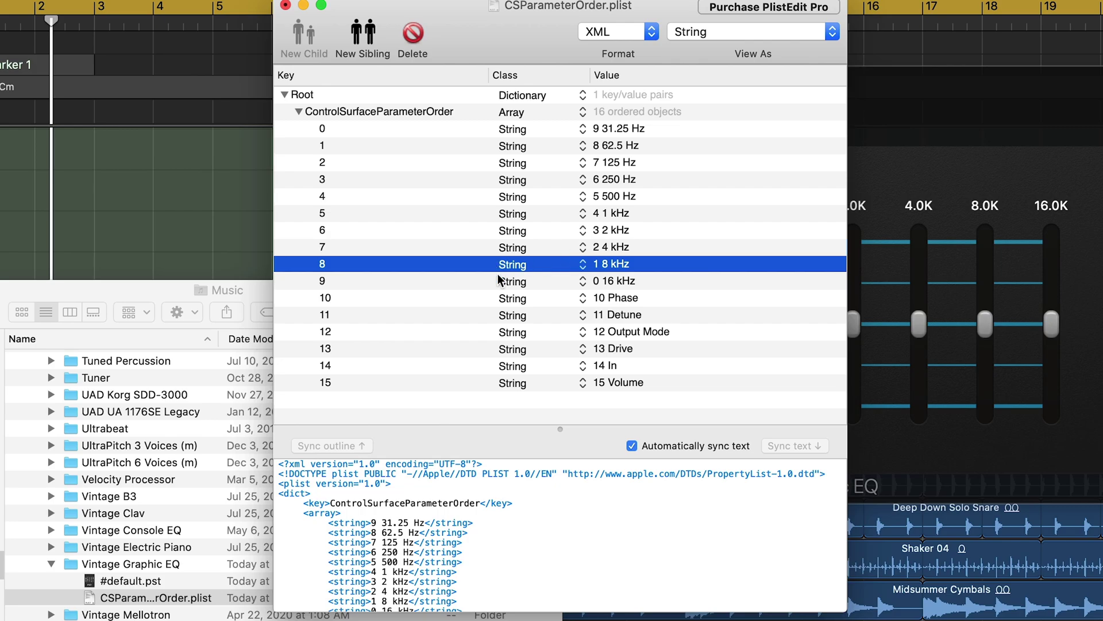
{"action": "left_click_drag", "start_coordinate": [616, 6], "coordinate": [602, 6]}
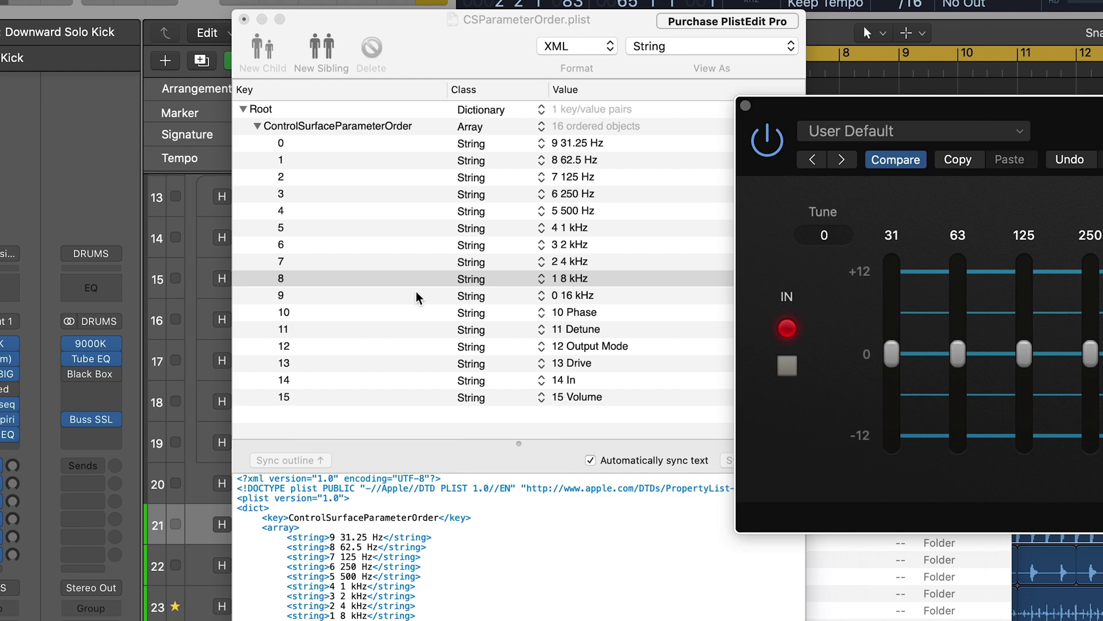
Move Drive to item 10, Output Mode to item 11 and Volume to item 13
{"action": "left_click_drag", "start_coordinate": [283, 313], "coordinate": [282, 310]}
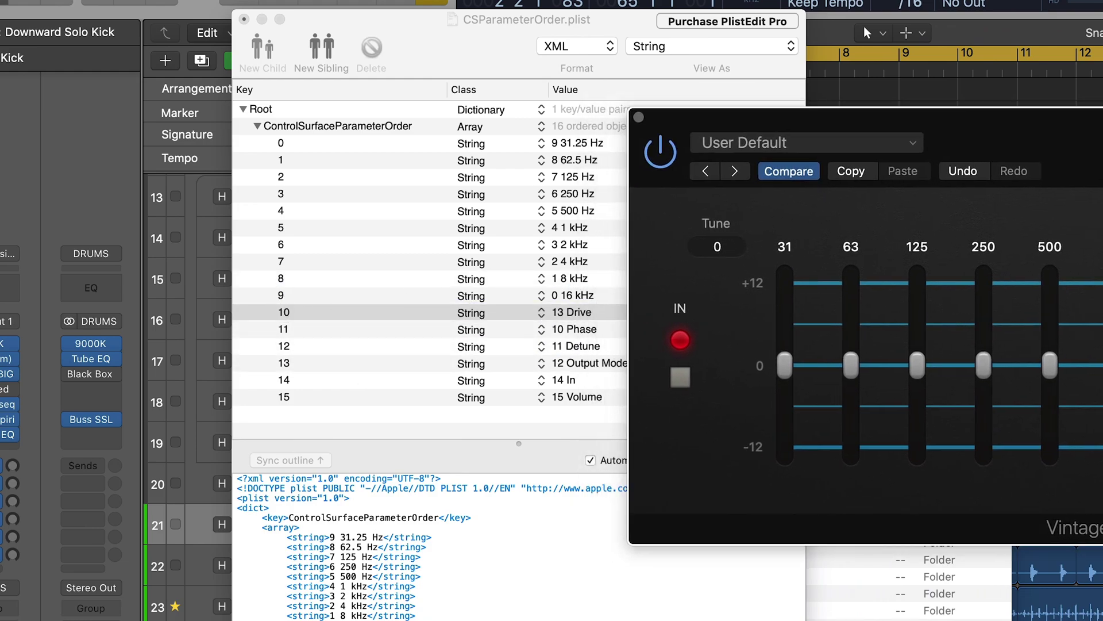
{"action": "left_click_drag", "start_coordinate": [289, 368], "coordinate": [284, 328]}
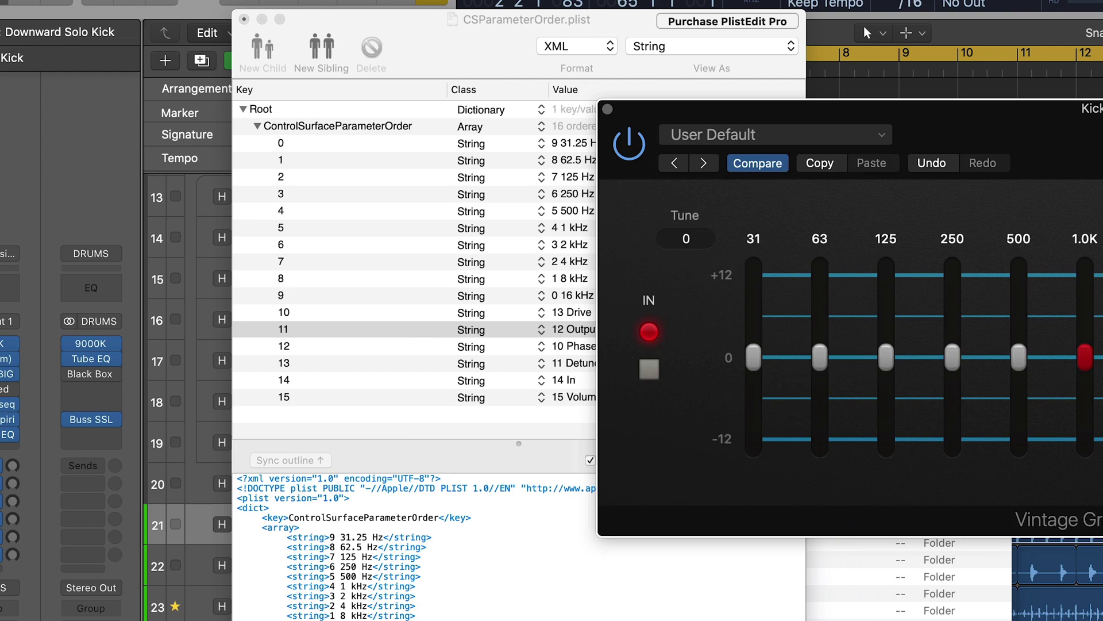
{"action": "mouse_move", "coordinate": [761, 243]}
{"action": "left_click_drag", "start_coordinate": [770, 124], "coordinate": [924, 107]}
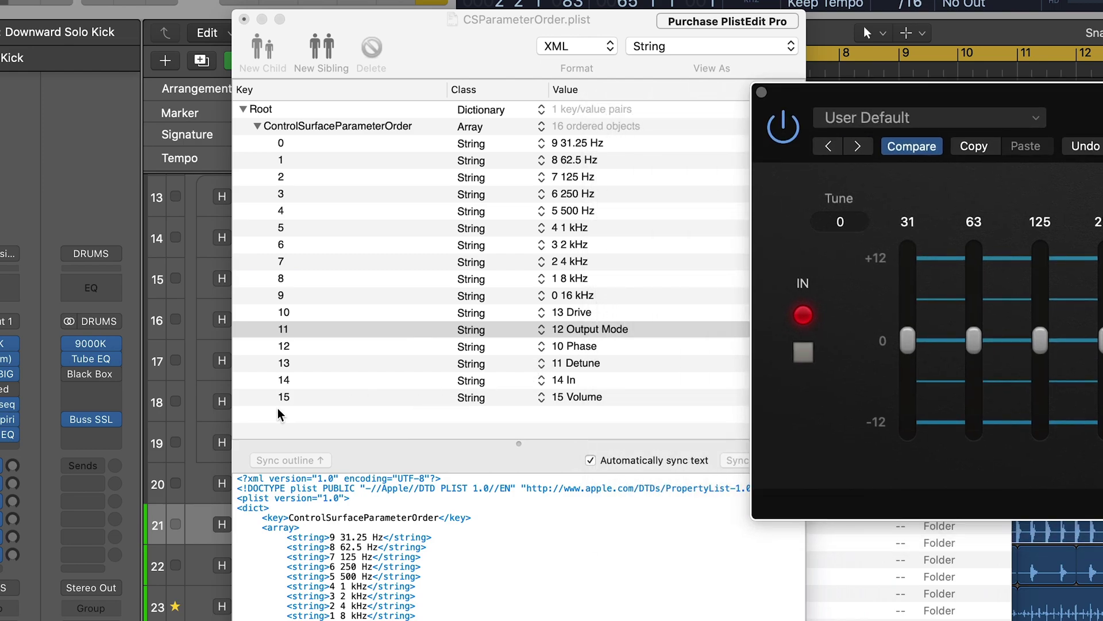
{"action": "left_click_drag", "start_coordinate": [282, 400], "coordinate": [284, 376]}
{"action": "left_click", "coordinate": [948, 98]}
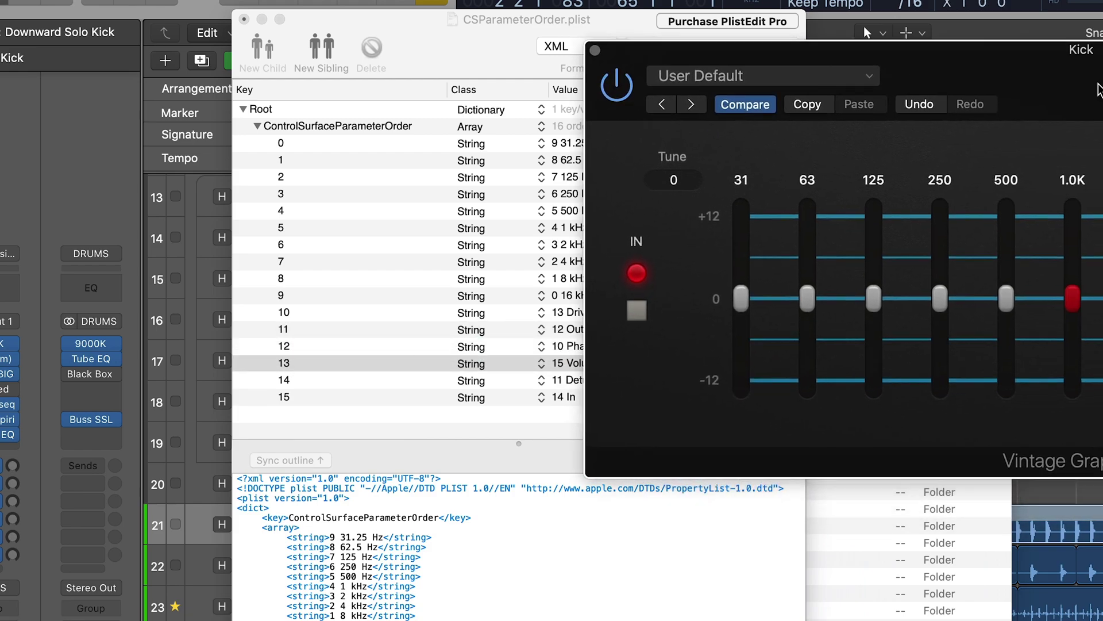
{"action": "left_click_drag", "start_coordinate": [948, 89], "coordinate": [853, 69]}
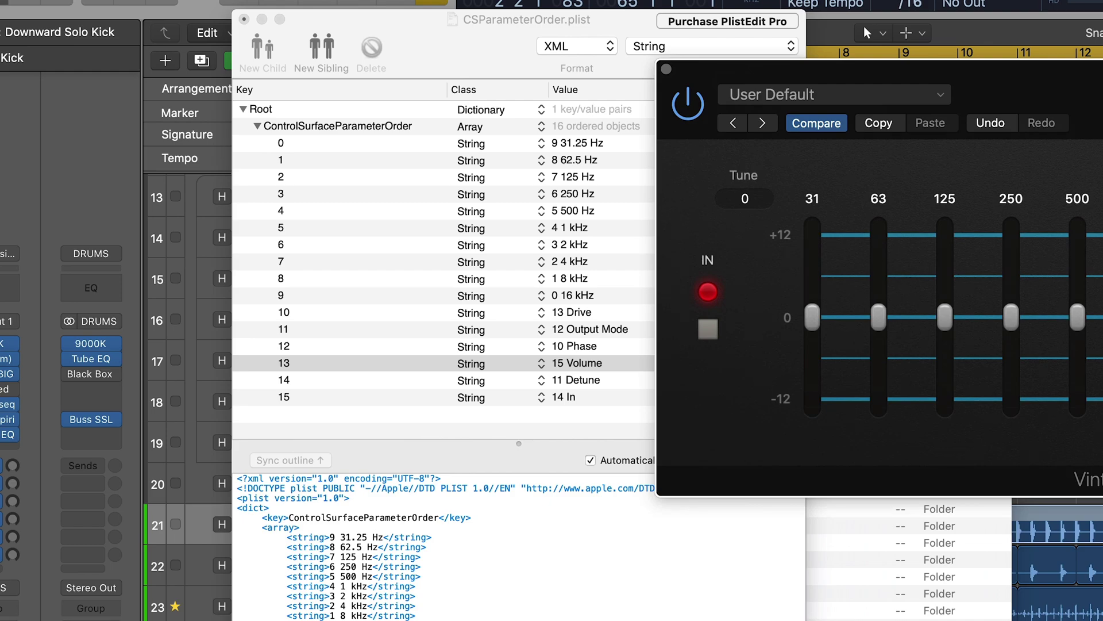
{"action": "left_click", "coordinate": [494, 61]}
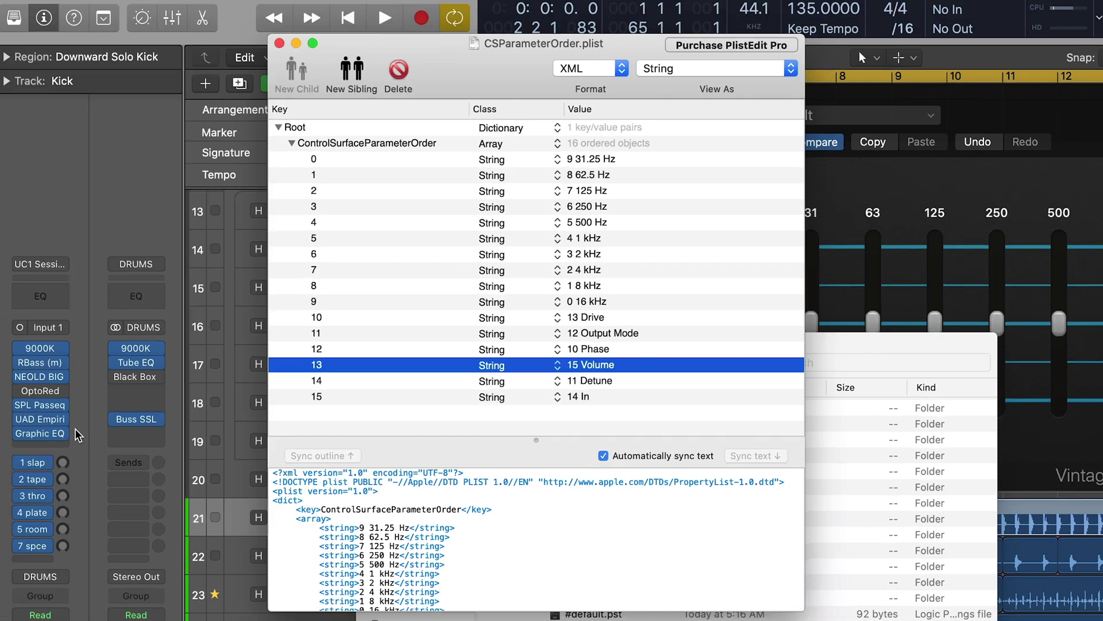
{"action": "left_click", "coordinate": [9, 441]}
Empty the Kick's Graphic EQ slot with No Plug-in, then reinsert Vintage Graphic EQ > Mono
{"action": "key", "text": "Escape"}
{"action": "left_click", "coordinate": [61, 441]}
{"action": "key", "text": "Escape"}
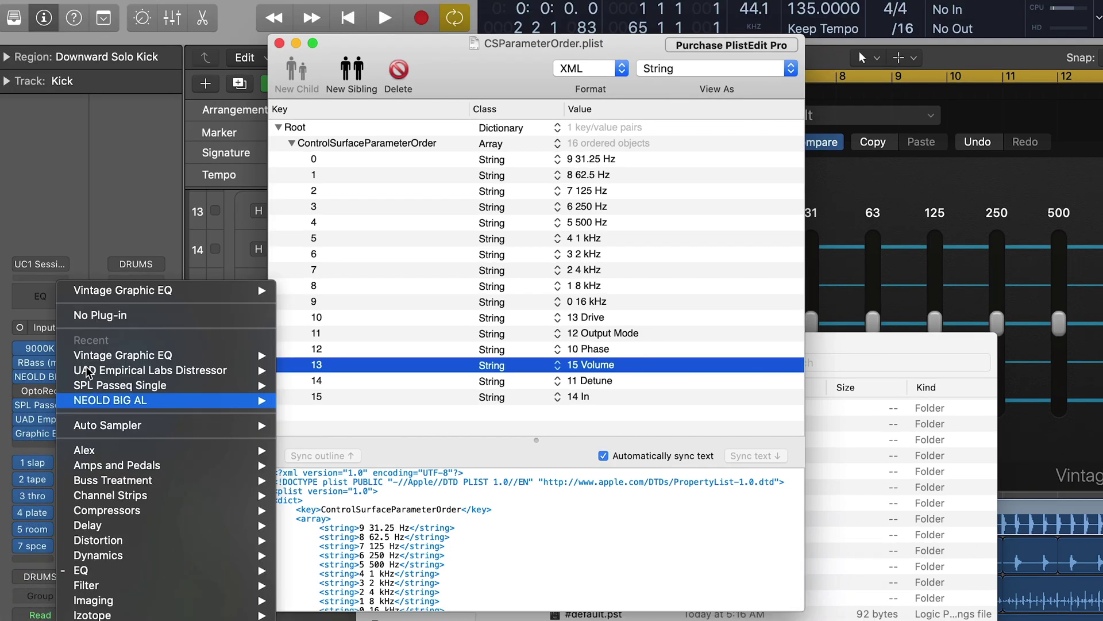
{"action": "left_click", "coordinate": [83, 316]}
{"action": "left_click", "coordinate": [66, 448]}
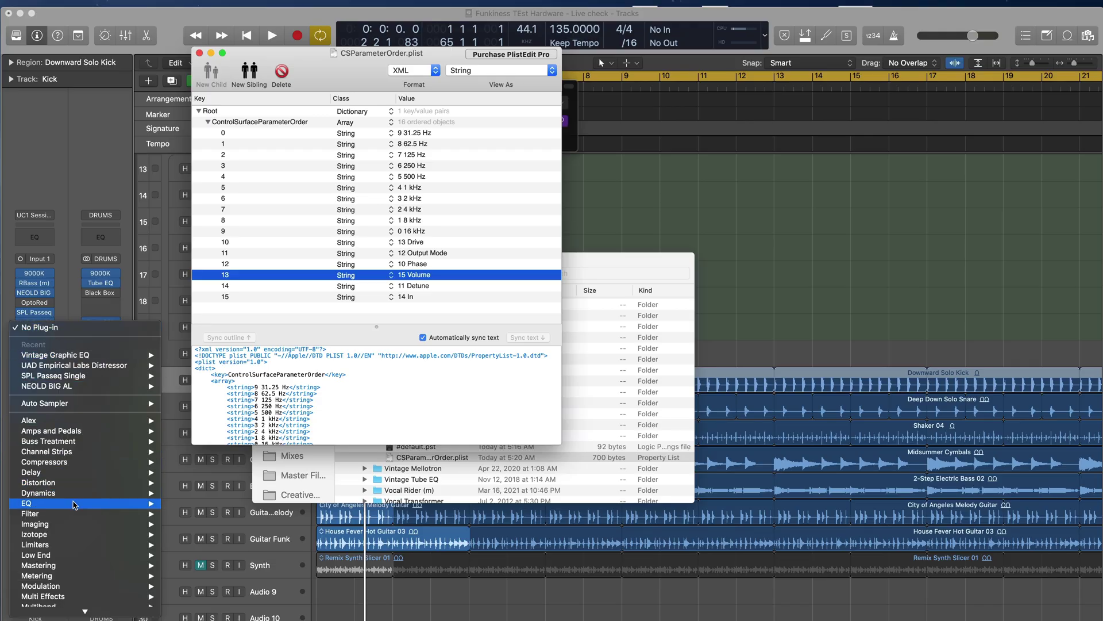
{"action": "mouse_move", "coordinate": [75, 504]}
{"action": "mouse_move", "coordinate": [202, 611]}
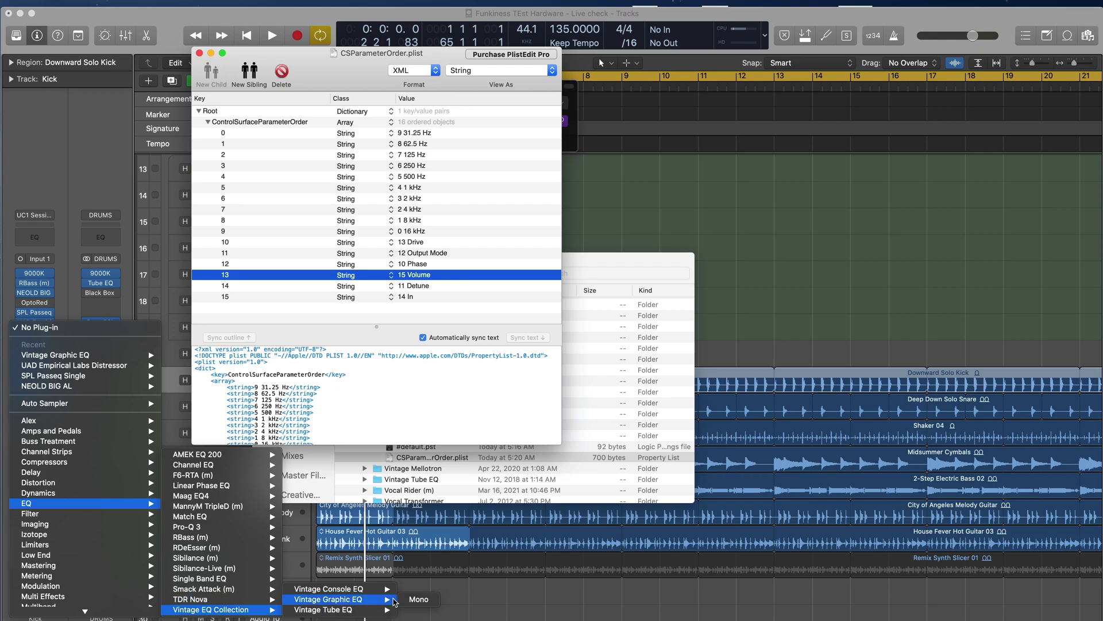
{"action": "left_click", "coordinate": [409, 601]}
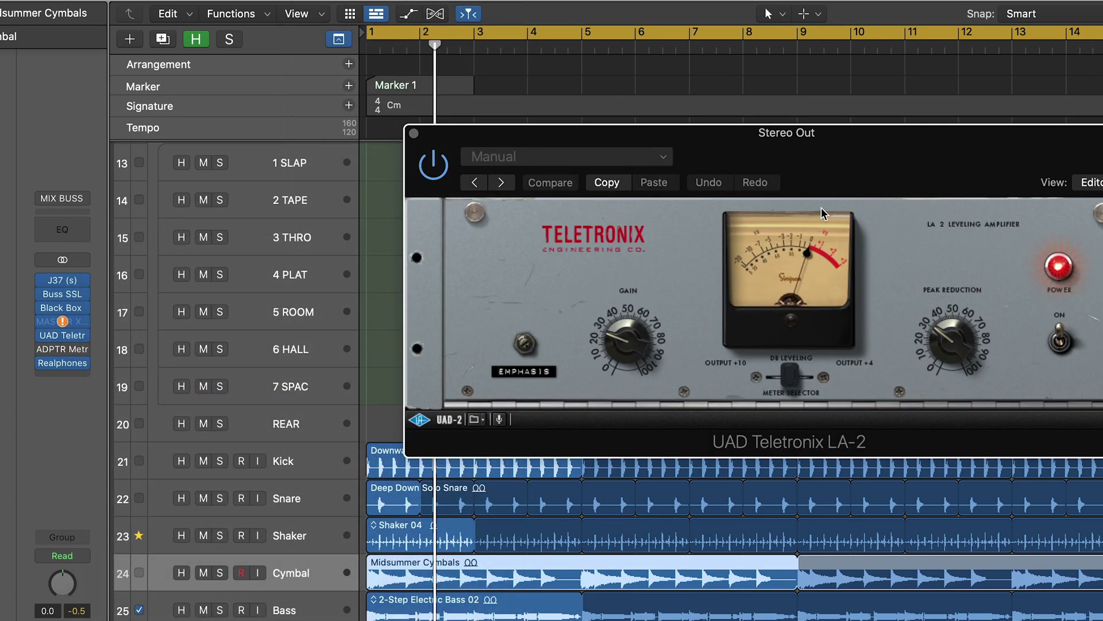
Load the LA-2's Factory Presets > Pres 0: Default and save it as the default
{"action": "left_click_drag", "start_coordinate": [856, 183], "coordinate": [605, 143]}
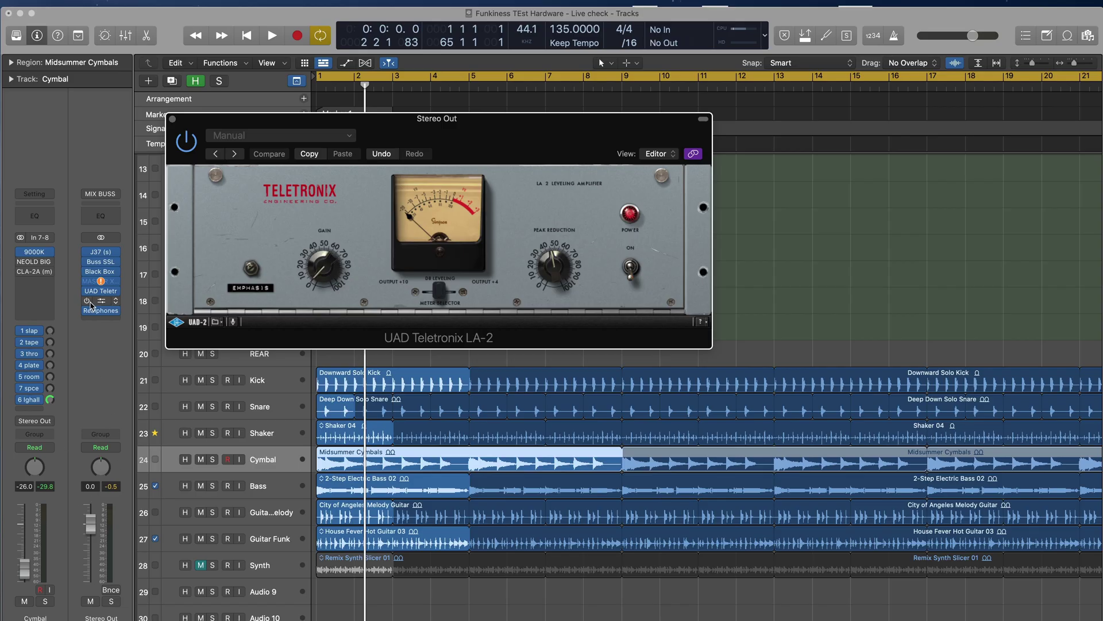
{"action": "left_click", "coordinate": [360, 121]}
{"action": "mouse_move", "coordinate": [345, 348]}
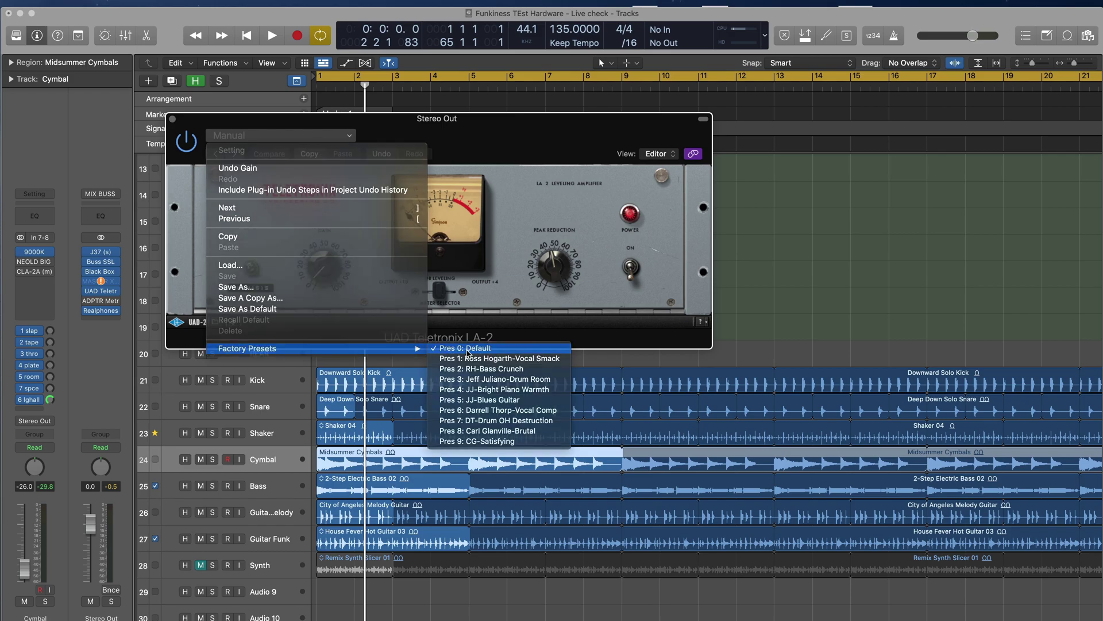
{"action": "left_click", "coordinate": [459, 348]}
{"action": "left_click", "coordinate": [281, 135]}
{"action": "left_click", "coordinate": [306, 310]}
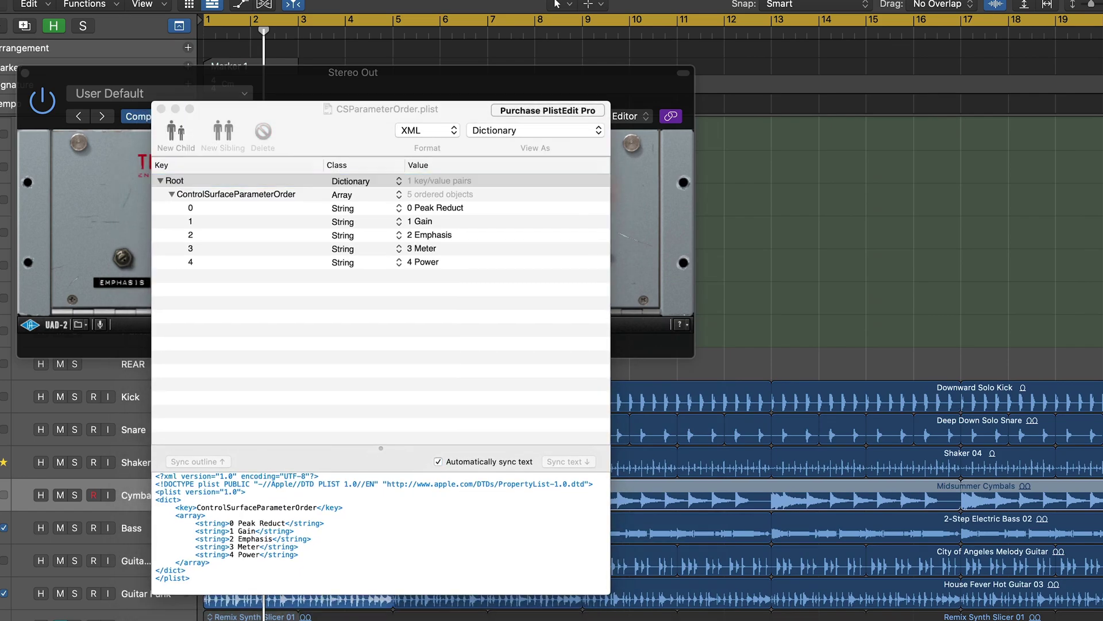
Move 1 Gain to the top of the LA-2 parameter list
{"action": "left_click_drag", "start_coordinate": [402, 117], "coordinate": [321, 87]}
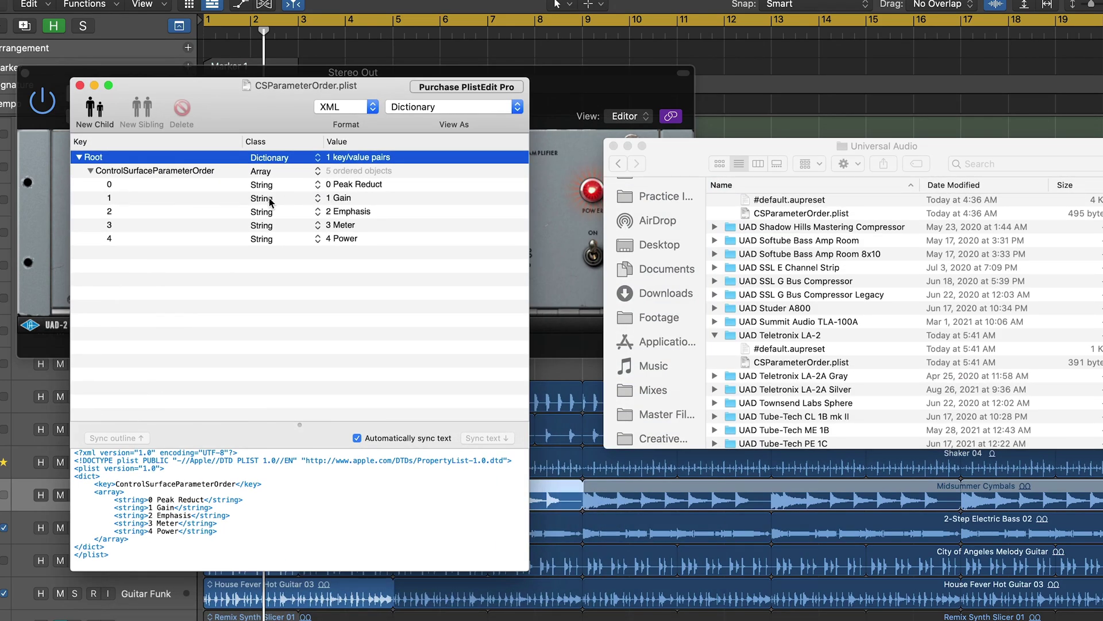
{"action": "left_click", "coordinate": [316, 198]}
{"action": "left_click", "coordinate": [316, 198]}
{"action": "left_click", "coordinate": [315, 198]}
{"action": "left_click", "coordinate": [315, 198]}
{"action": "left_click_drag", "start_coordinate": [108, 198], "coordinate": [111, 186]}
Close and reopen the LA-2 plug-in window, rearranging it beside the plist editor
{"action": "left_click_drag", "start_coordinate": [400, 125], "coordinate": [600, 121]}
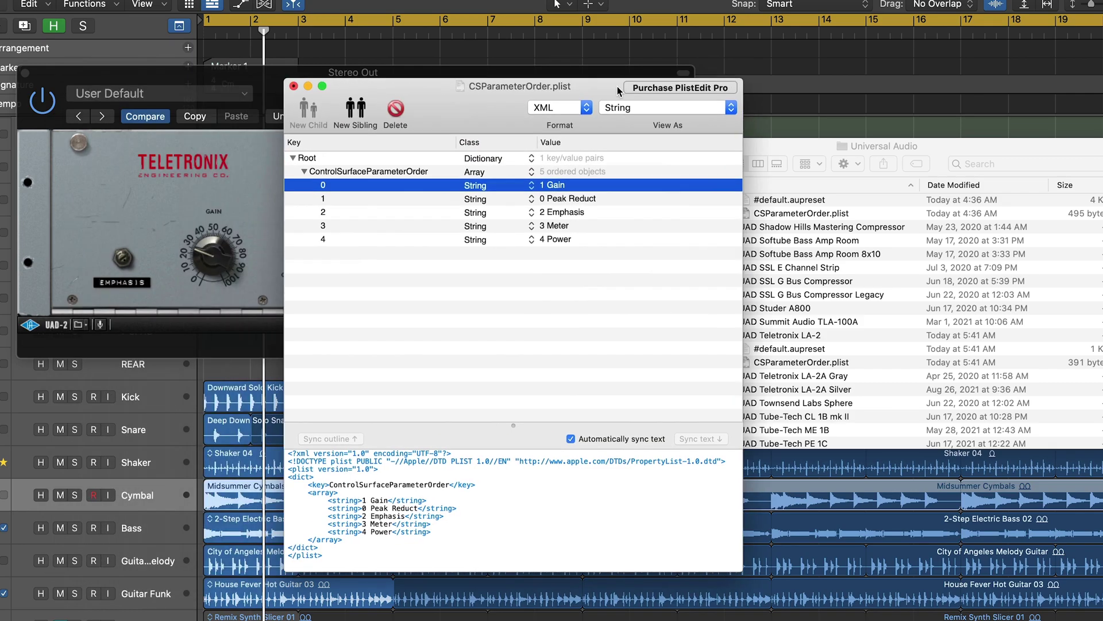
{"action": "left_click_drag", "start_coordinate": [230, 72], "coordinate": [76, 11]}
{"action": "left_click_drag", "start_coordinate": [525, 92], "coordinate": [756, 175]}
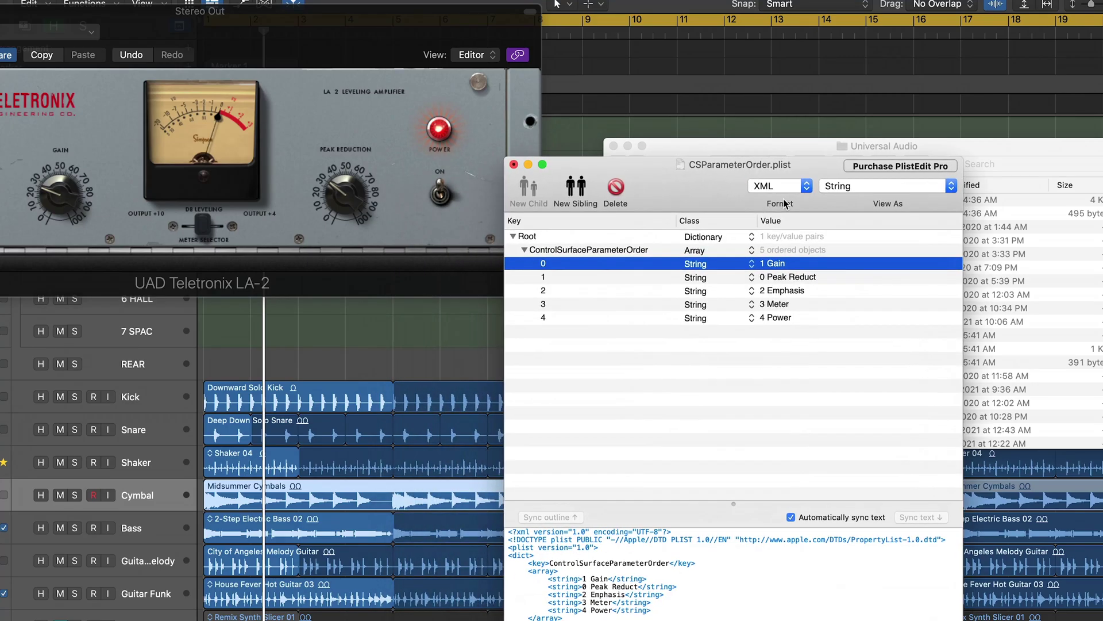
{"action": "left_click_drag", "start_coordinate": [664, 190], "coordinate": [663, 189]}
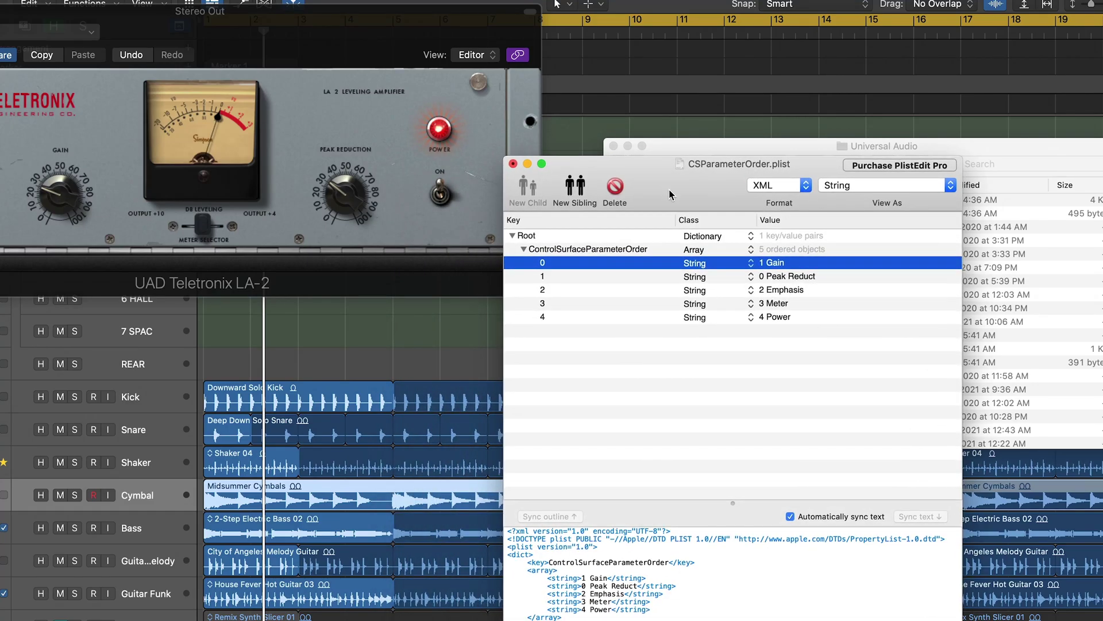
{"action": "key", "text": "super+w"}
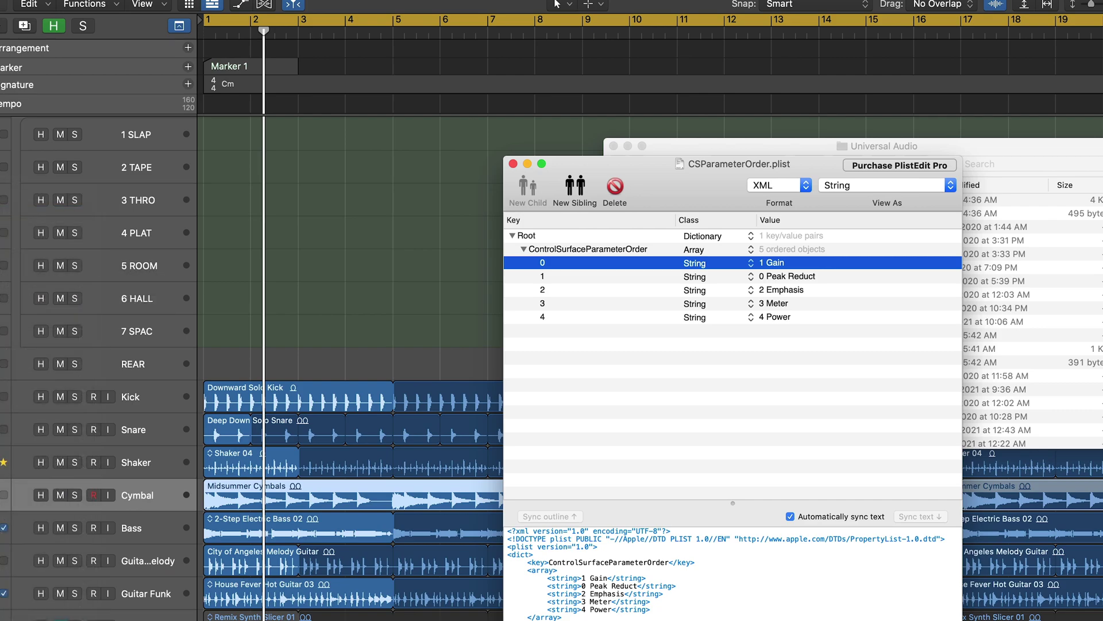
{"action": "left_click", "coordinate": [64, 316]}
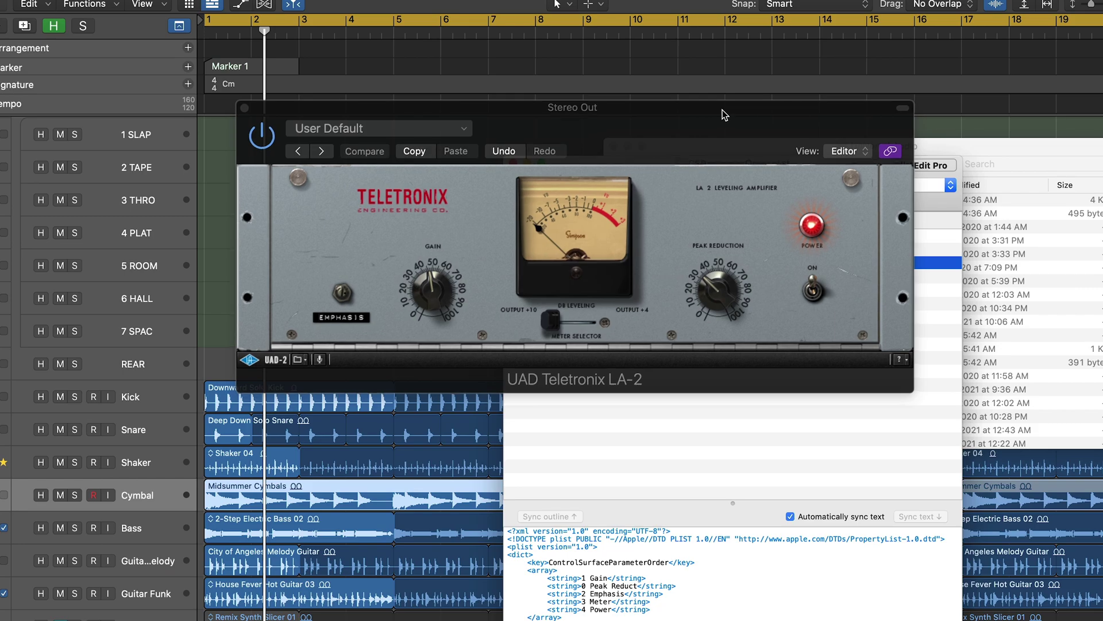
Move 2 Emphasis to the top and 3 Meter above 0 Peak Reduct
{"action": "left_click_drag", "start_coordinate": [722, 113], "coordinate": [487, 99]}
{"action": "left_click_drag", "start_coordinate": [747, 165], "coordinate": [881, 101]}
{"action": "left_click_drag", "start_coordinate": [678, 200], "coordinate": [684, 198]}
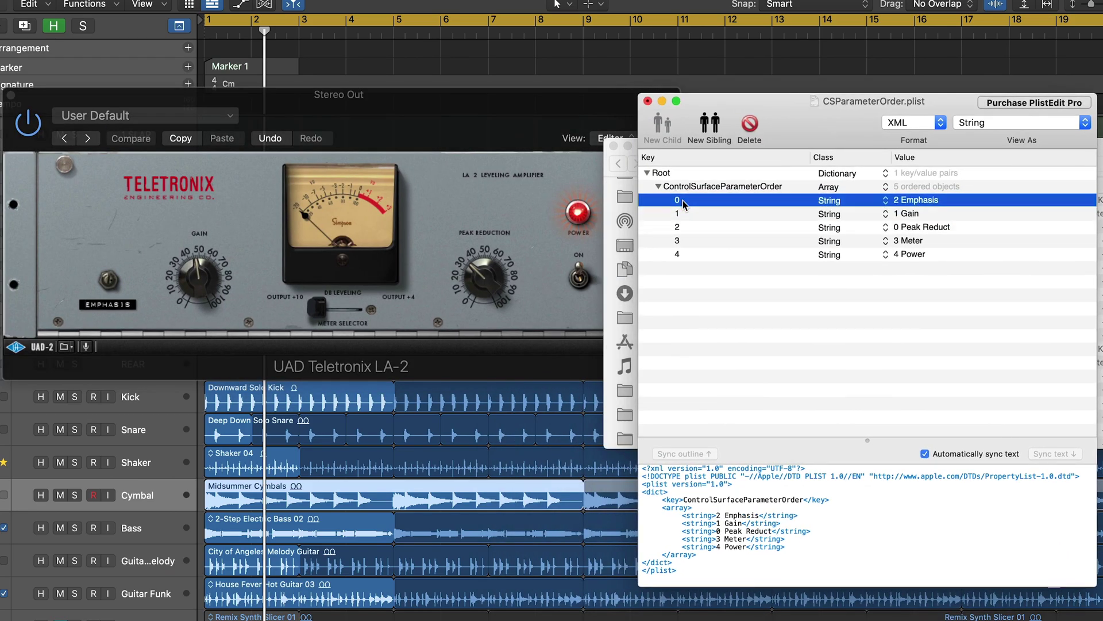
{"action": "mouse_move", "coordinate": [678, 240]}
{"action": "left_mouse_down"}
{"action": "mouse_move", "coordinate": [681, 216]}
{"action": "mouse_move", "coordinate": [681, 242]}
{"action": "left_mouse_up"}
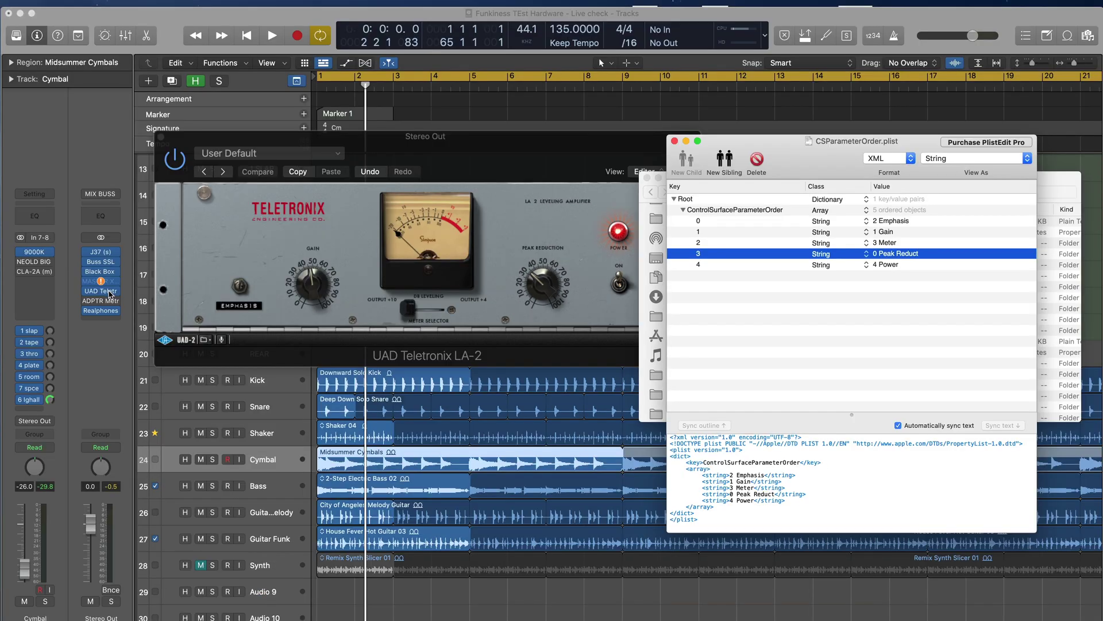
Reinsert UAD Teletronix LA-2 > Stereo on the Stereo Out insert slot
{"action": "left_click", "coordinate": [101, 290]}
{"action": "key", "text": "Escape"}
{"action": "left_click", "coordinate": [115, 292]}
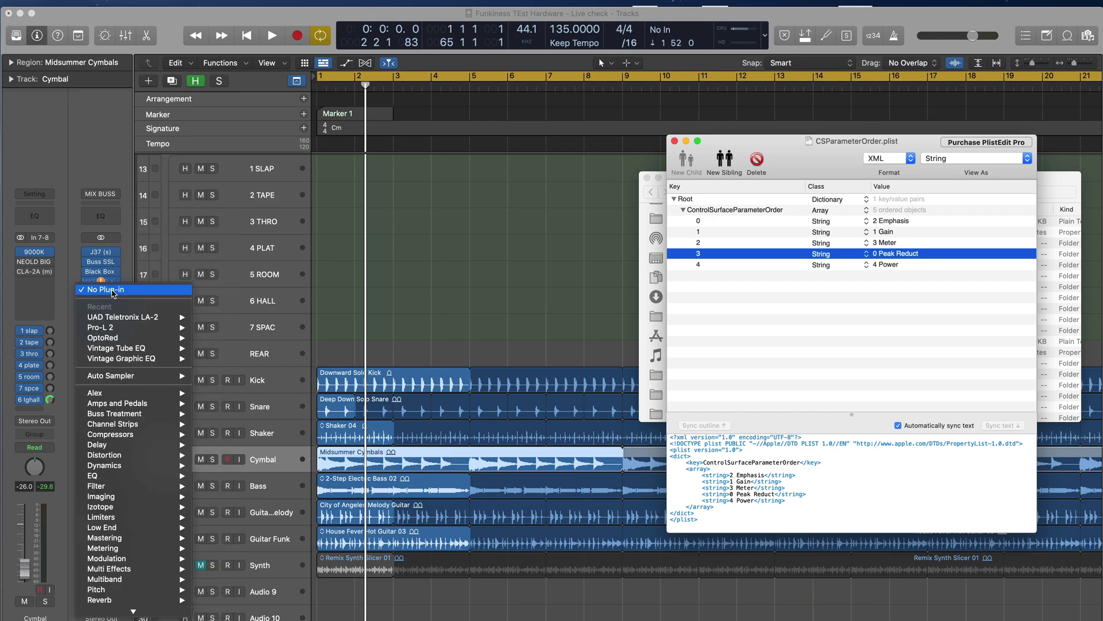
{"action": "mouse_move", "coordinate": [167, 316]}
{"action": "left_click", "coordinate": [200, 320]}
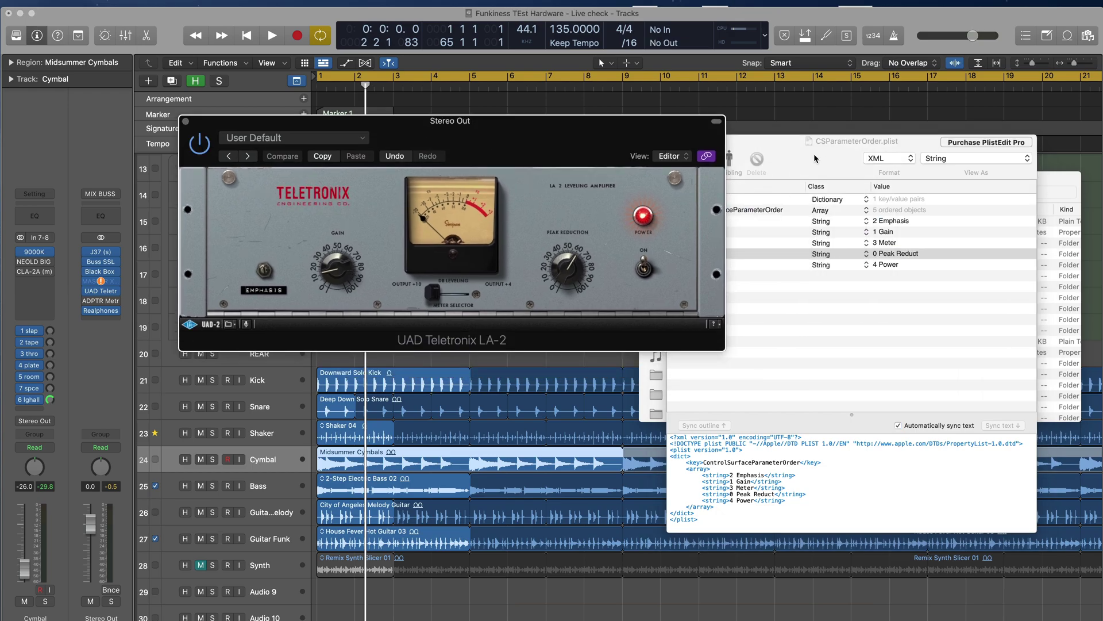
Close the plug-in windows from the File menu
{"action": "mouse_move", "coordinate": [48, 4]}
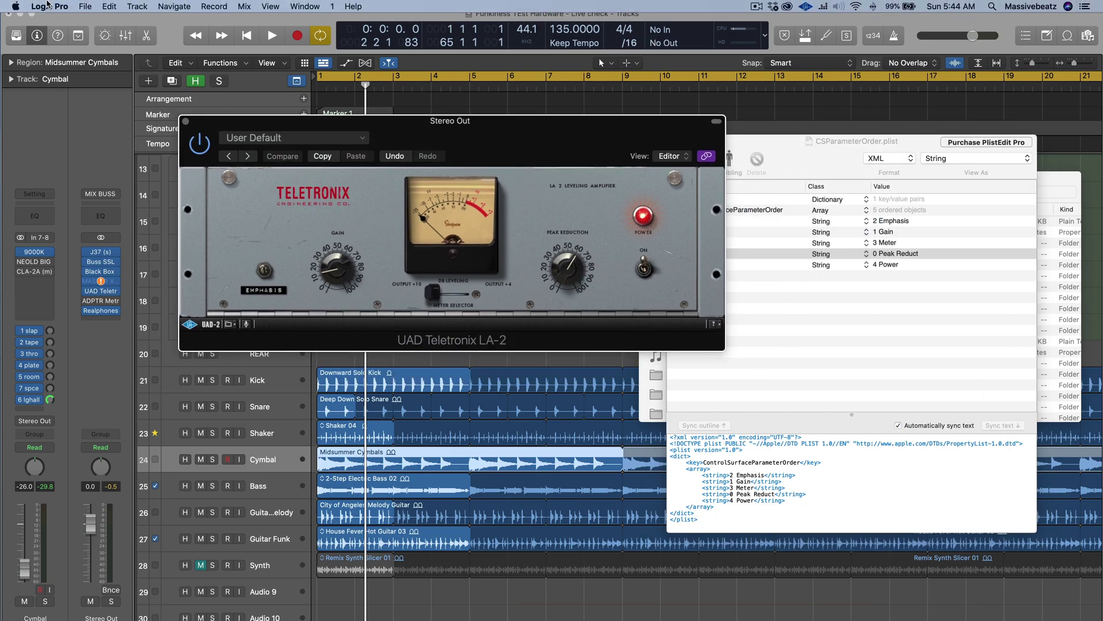
{"action": "left_click", "coordinate": [86, 7]}
{"action": "left_click", "coordinate": [107, 75]}
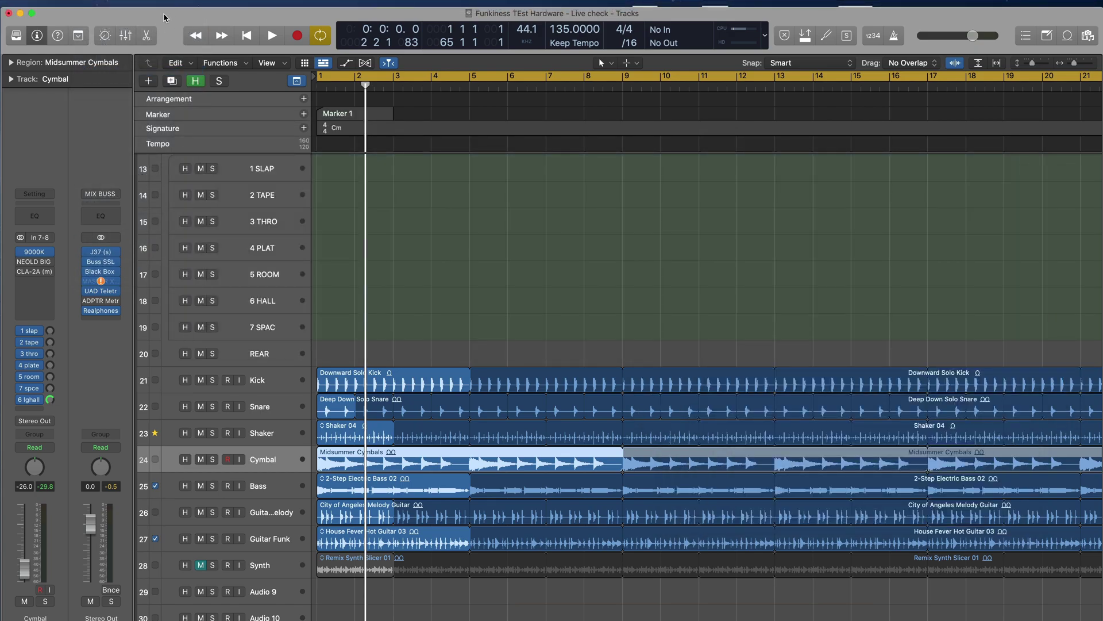
Quit Logic Pro from the application menu
{"action": "left_click", "coordinate": [85, 7]}
{"action": "left_click", "coordinate": [50, 7]}
{"action": "left_click", "coordinate": [53, 186]}
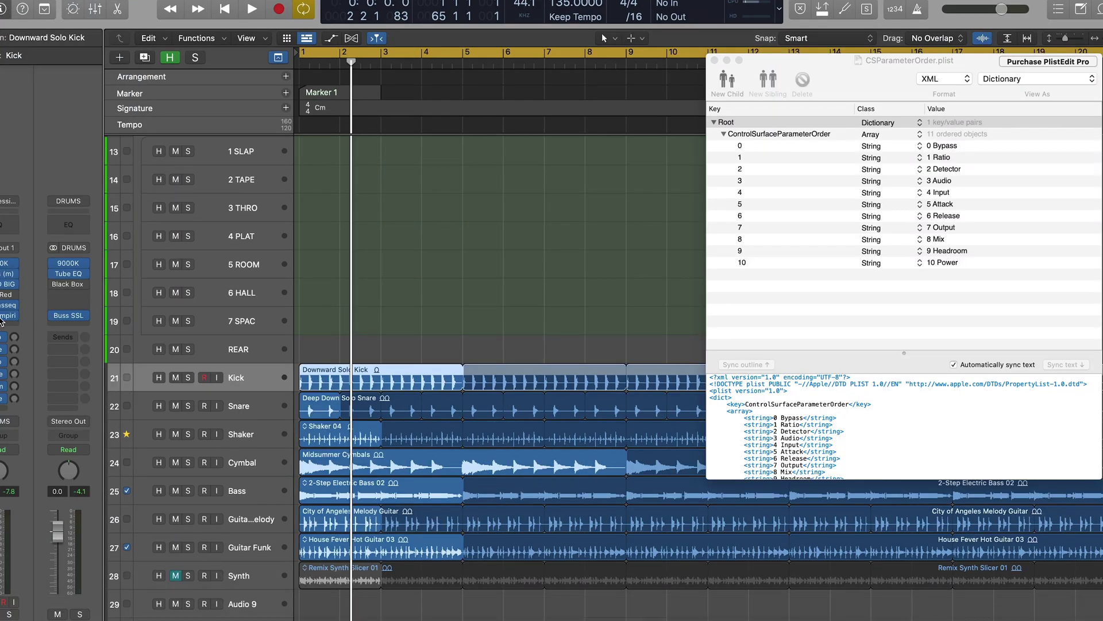
Open the Distressor on the Kick track and set the plist window alongside it
{"action": "left_click", "coordinate": [2, 316]}
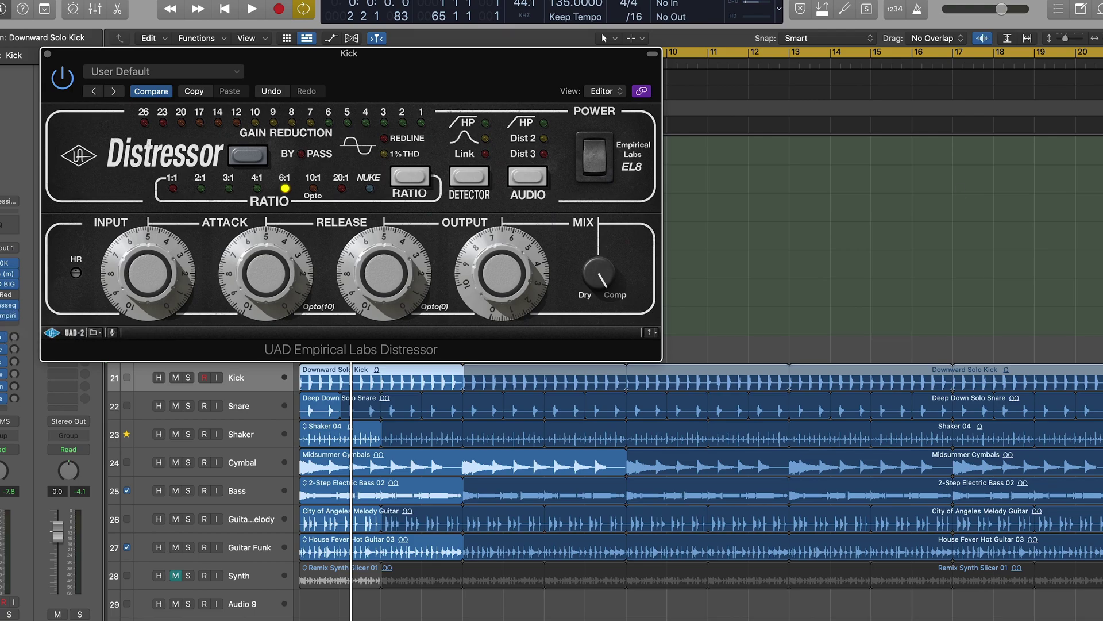
{"action": "key", "text": "super+Tab"}
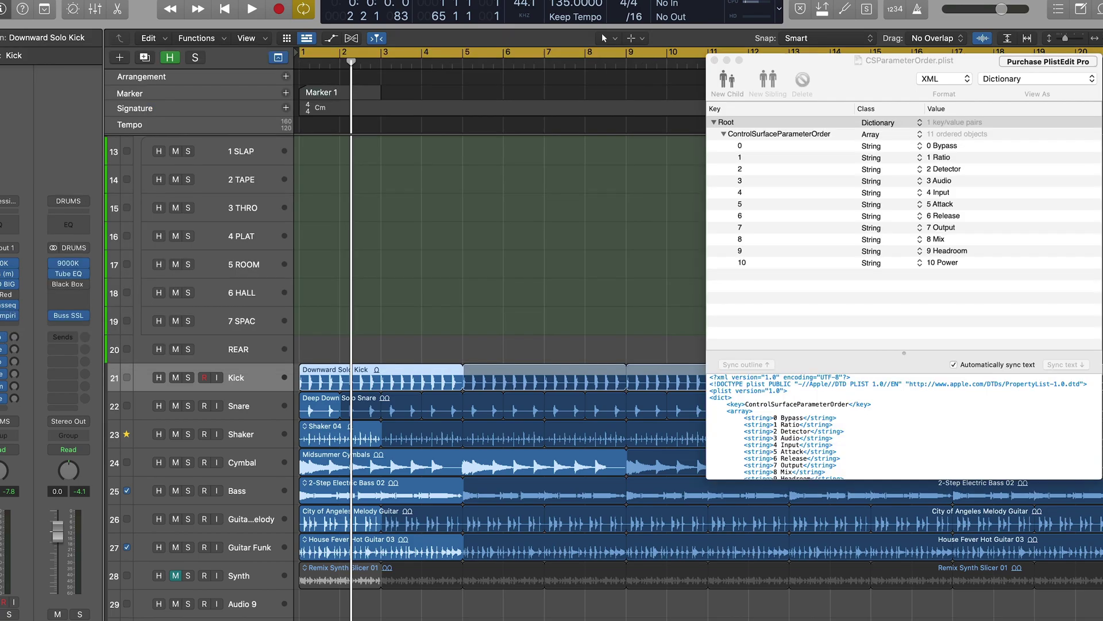
{"action": "key", "text": "super+Tab"}
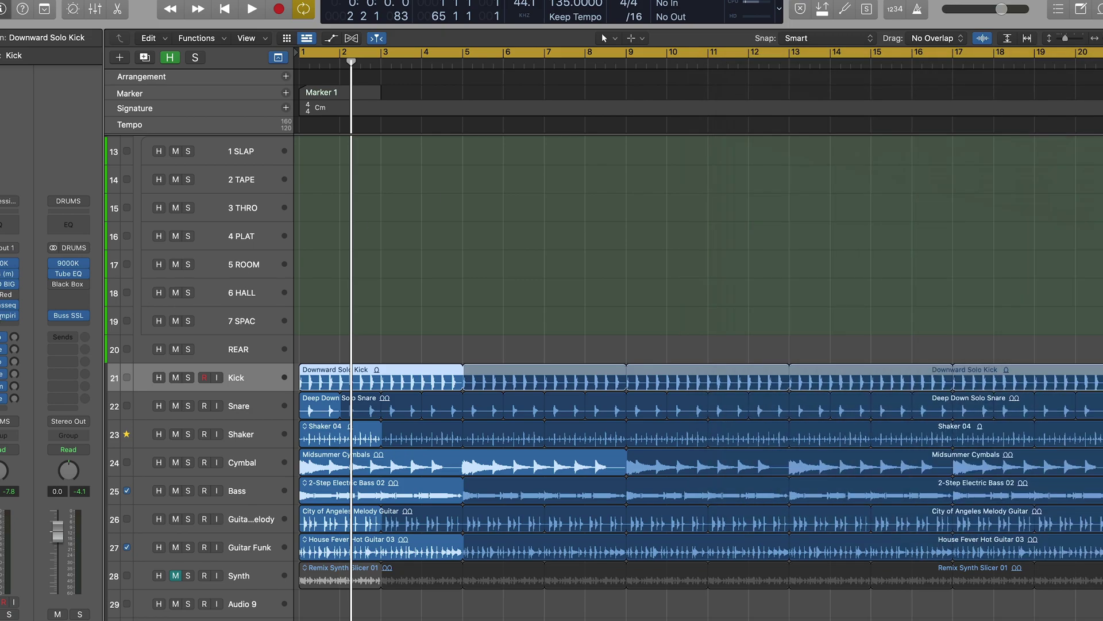
{"action": "key", "text": "super+Tab"}
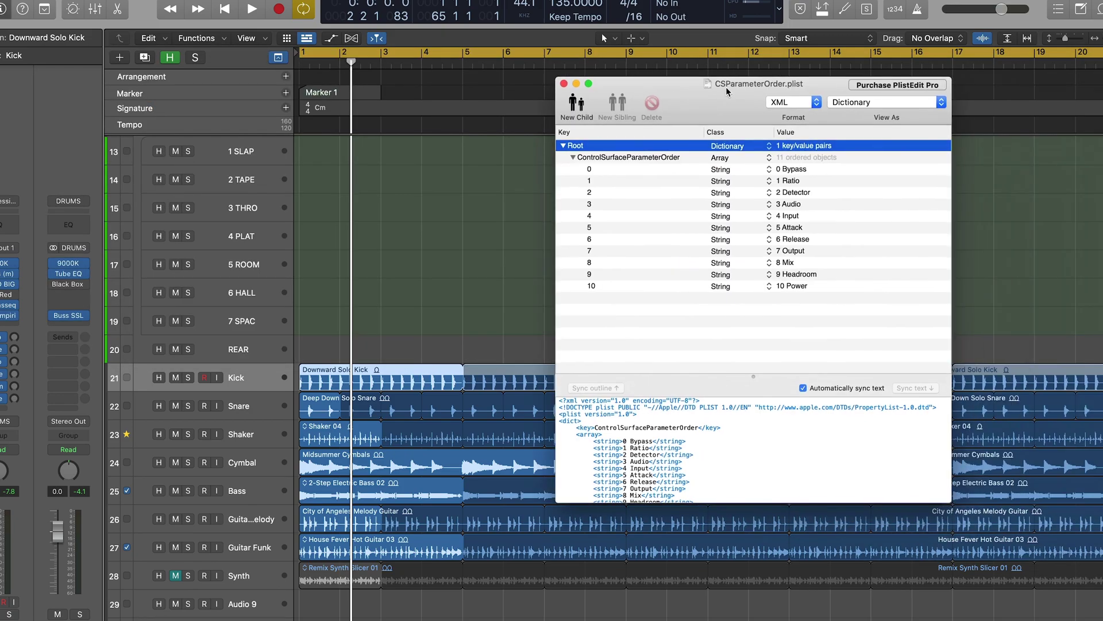
{"action": "double_click", "coordinate": [726, 87]}
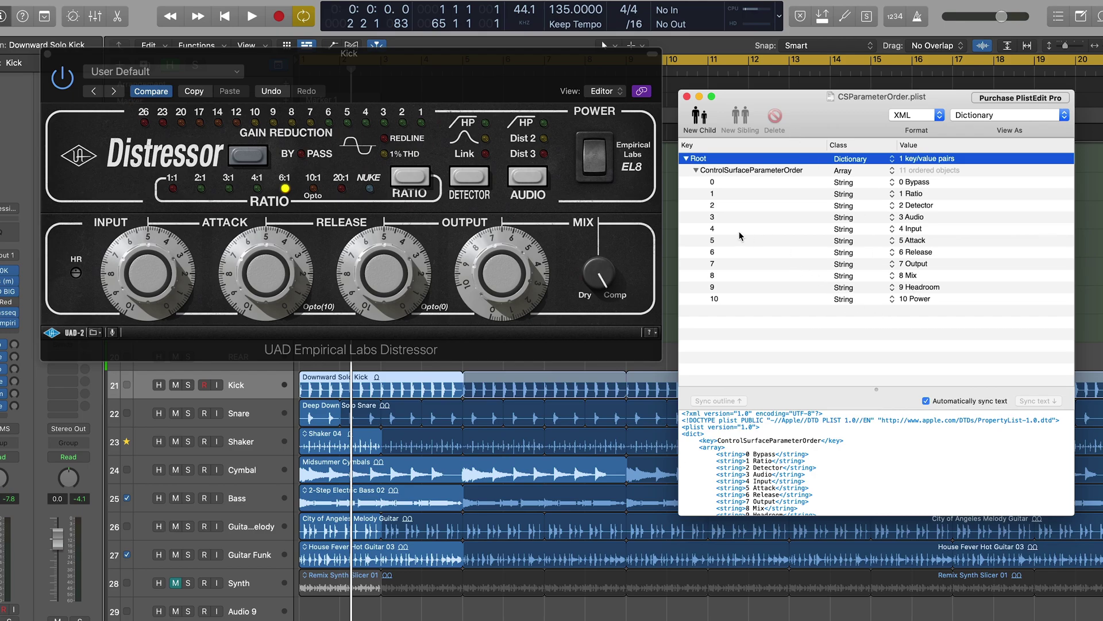
Move Input, Attack, Release, Output and Mix to the top, and Bypass after Headroom
{"action": "left_click_drag", "start_coordinate": [716, 230], "coordinate": [716, 177]}
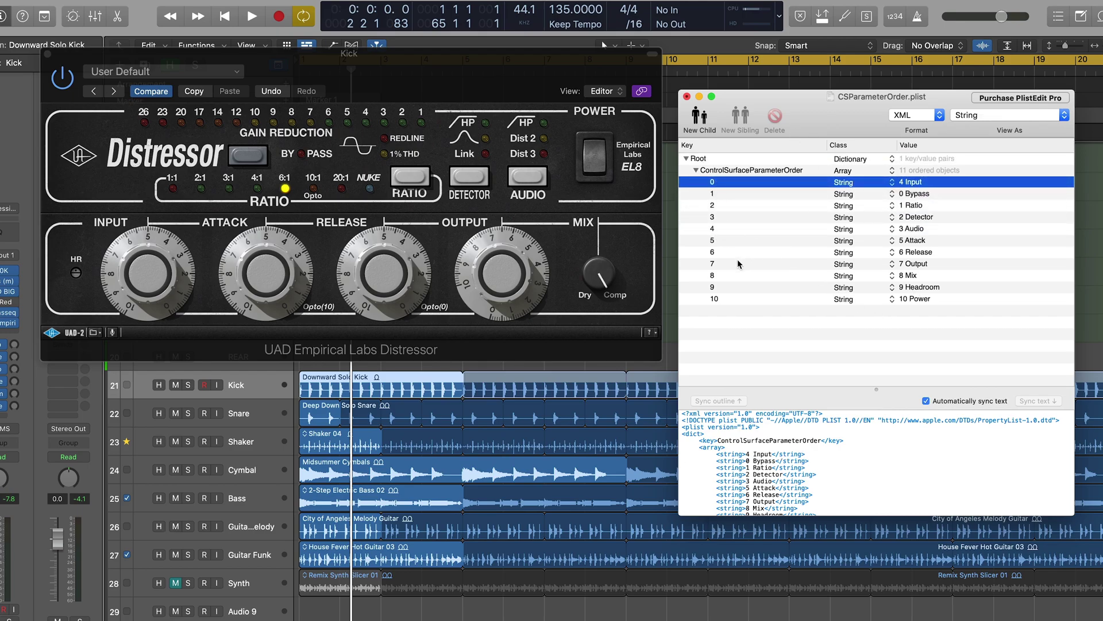
{"action": "left_click_drag", "start_coordinate": [712, 242], "coordinate": [713, 195]}
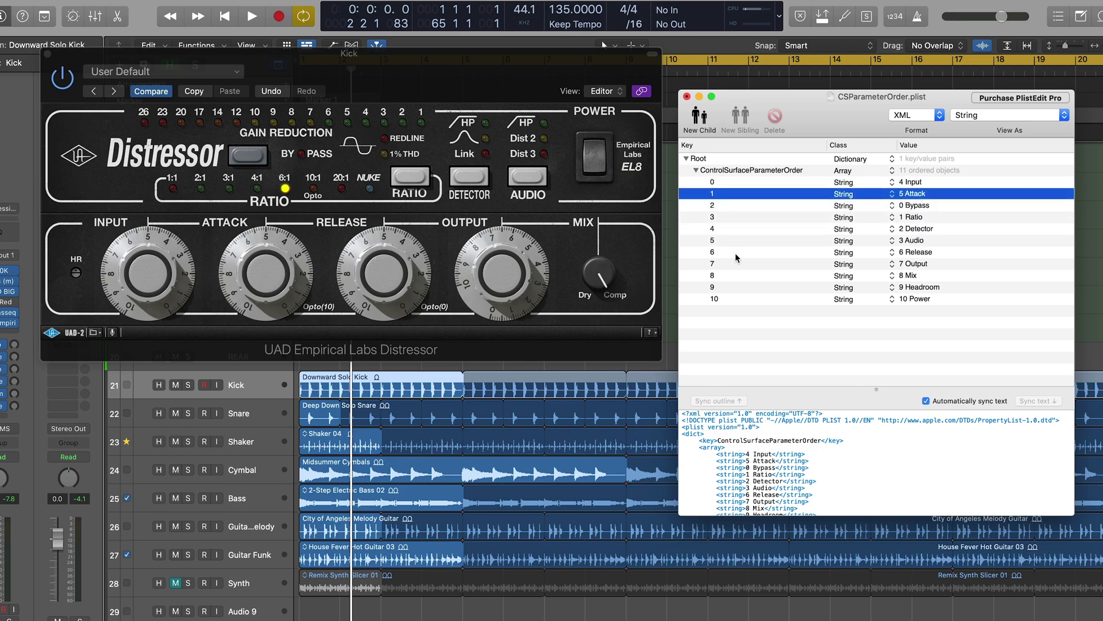
{"action": "left_click_drag", "start_coordinate": [717, 260], "coordinate": [716, 207]}
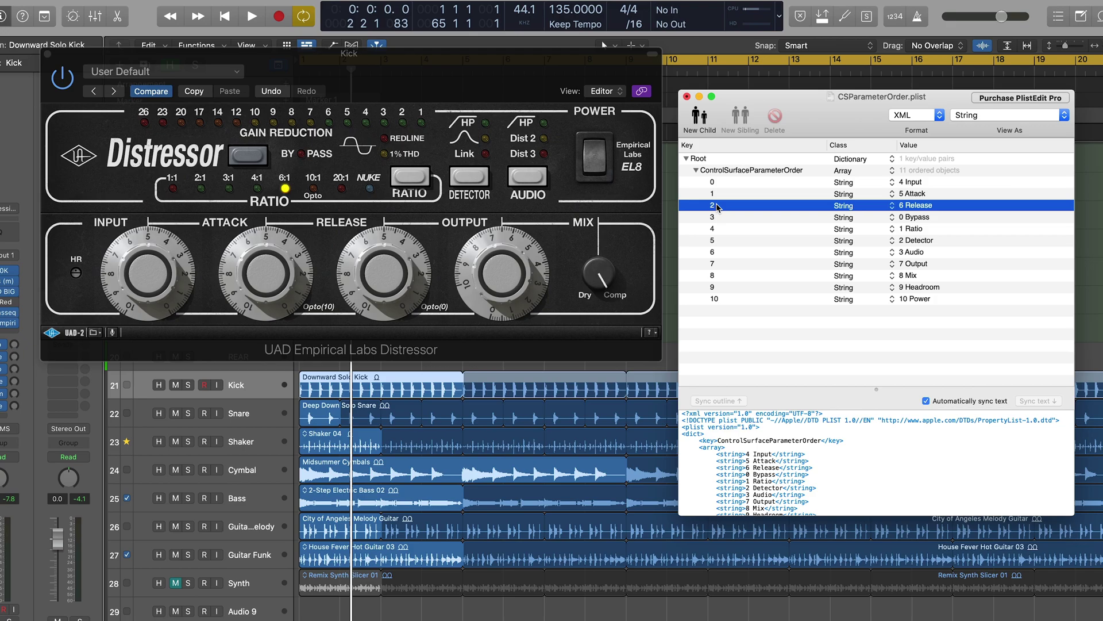
{"action": "left_click_drag", "start_coordinate": [726, 265], "coordinate": [723, 217]}
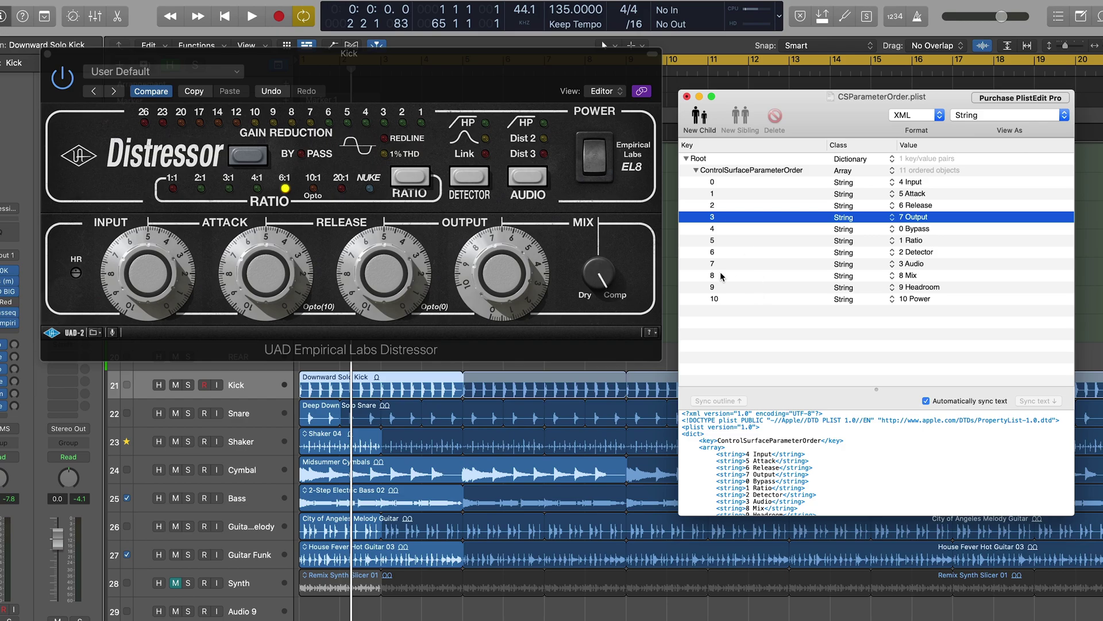
{"action": "left_click_drag", "start_coordinate": [722, 276], "coordinate": [717, 234]}
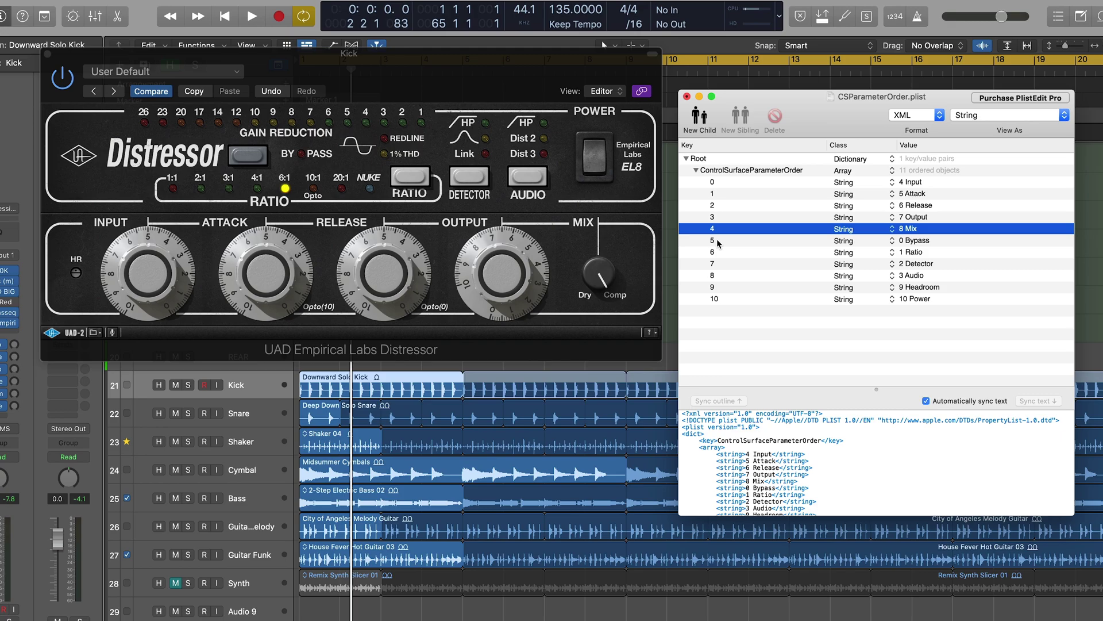
{"action": "left_click_drag", "start_coordinate": [718, 241], "coordinate": [726, 294]}
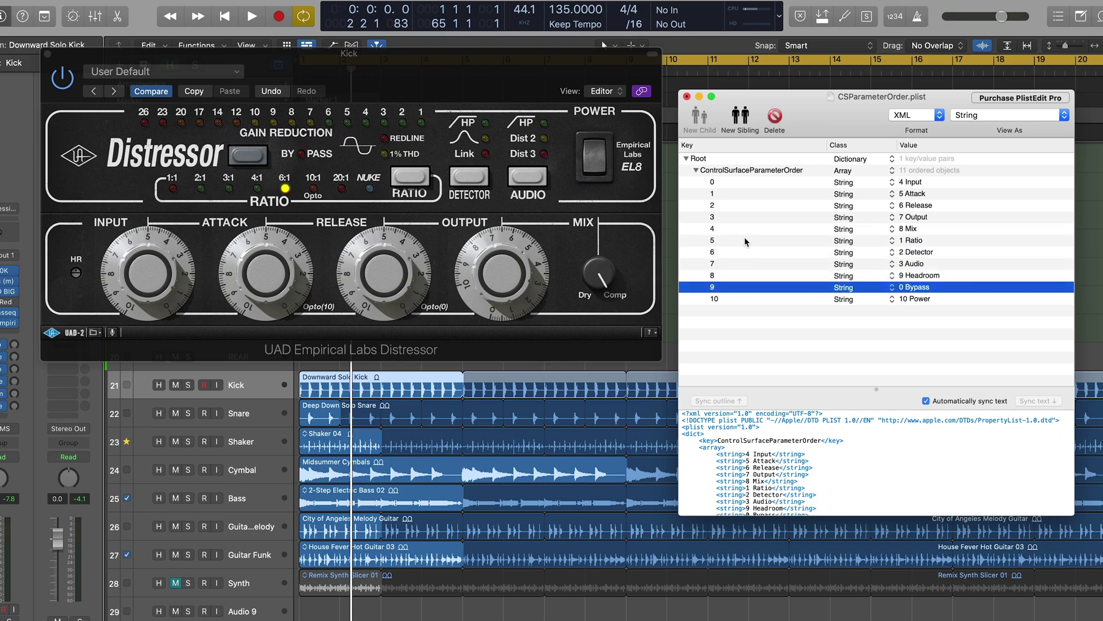
Close the Distressor window and set the Kick insert slot to No Plug-in
{"action": "left_click", "coordinate": [8, 322]}
{"action": "left_click", "coordinate": [13, 324]}
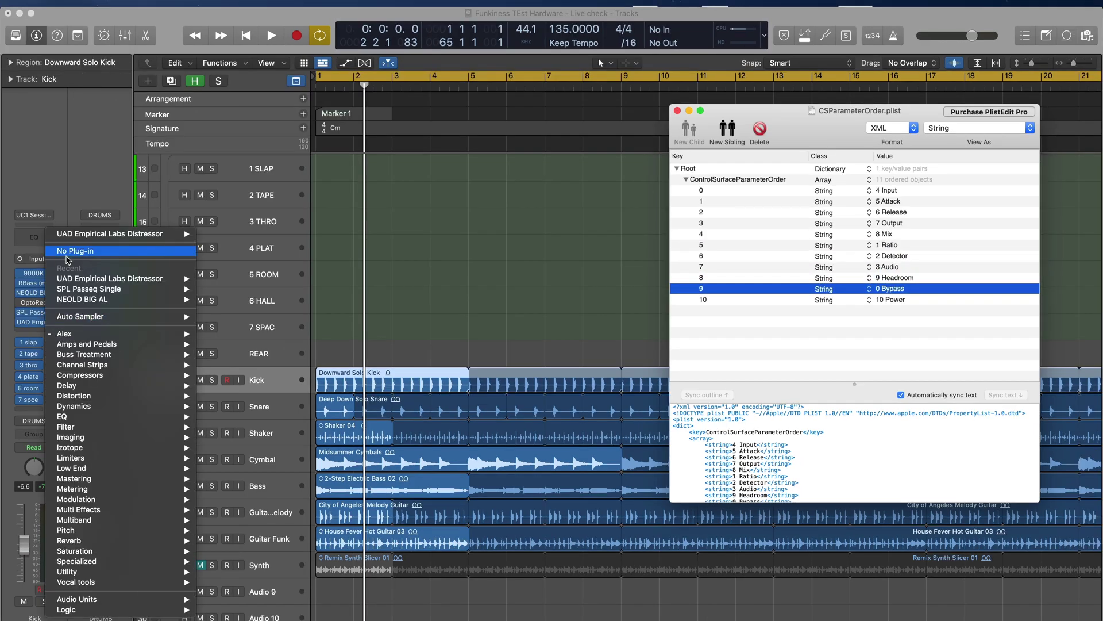
{"action": "left_click", "coordinate": [67, 260]}
Insert Audio Units > Universal Audio > UAD Empirical Labs Distressor in Mono on the Kick slot
{"action": "left_click", "coordinate": [50, 324]}
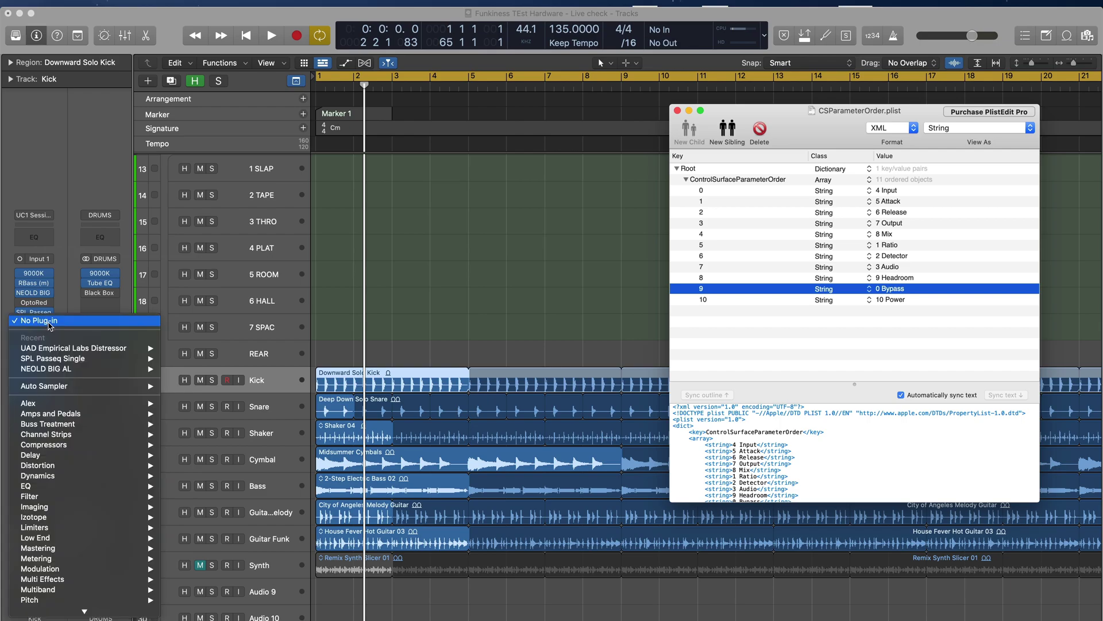
{"action": "scroll", "coordinate": [50, 325], "scroll_direction": "down", "scroll_amount": 3}
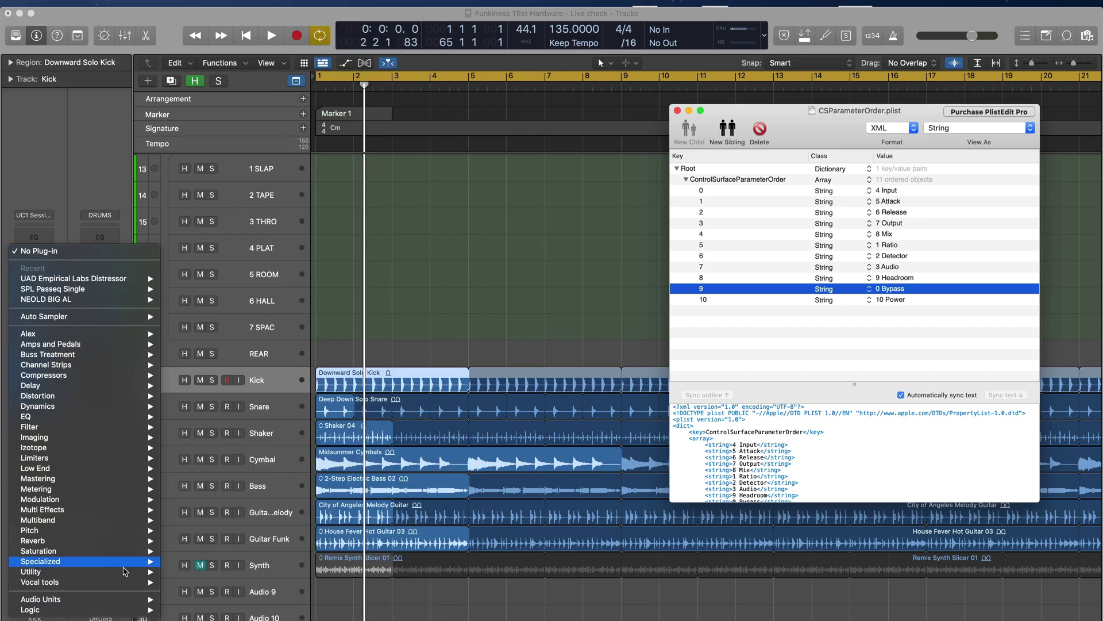
{"action": "mouse_move", "coordinate": [115, 599]}
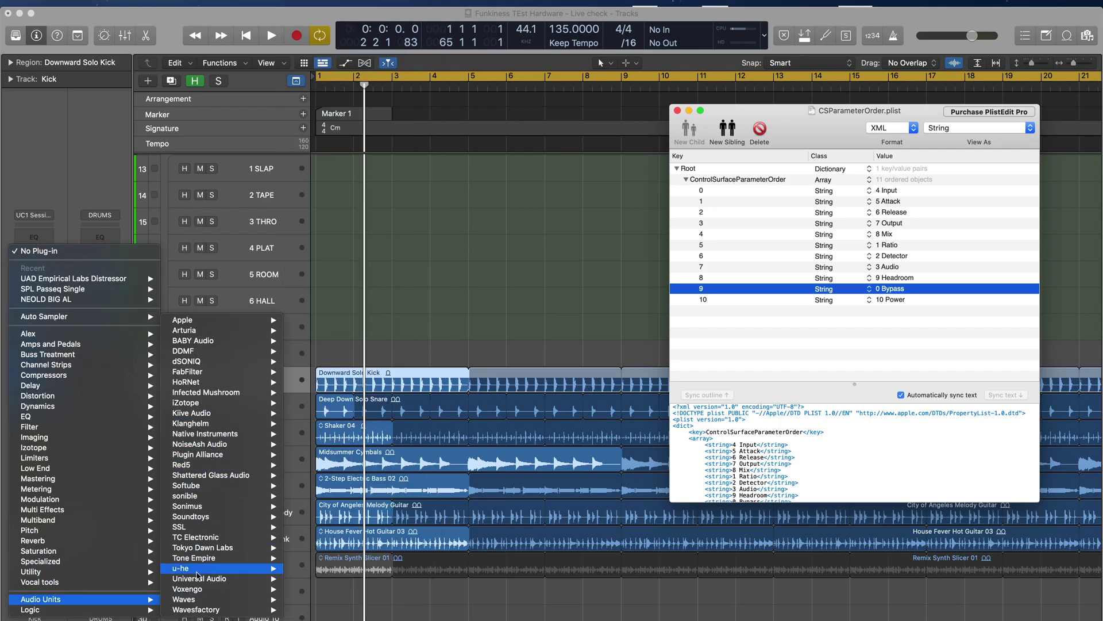
{"action": "mouse_move", "coordinate": [197, 579]}
{"action": "mouse_move", "coordinate": [366, 559]}
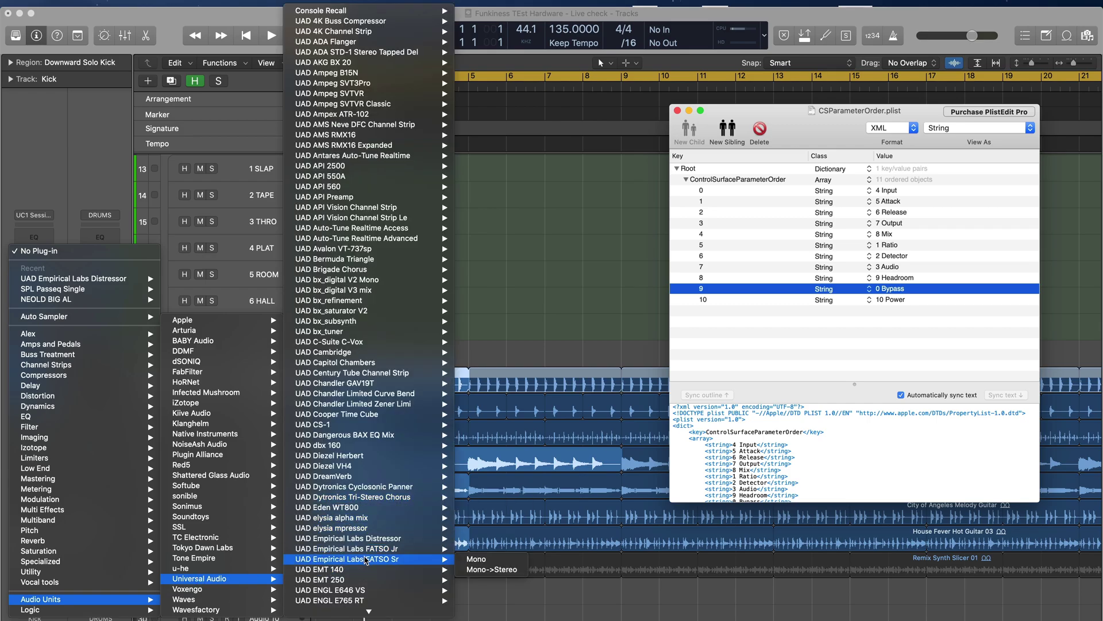
{"action": "left_click", "coordinate": [470, 539]}
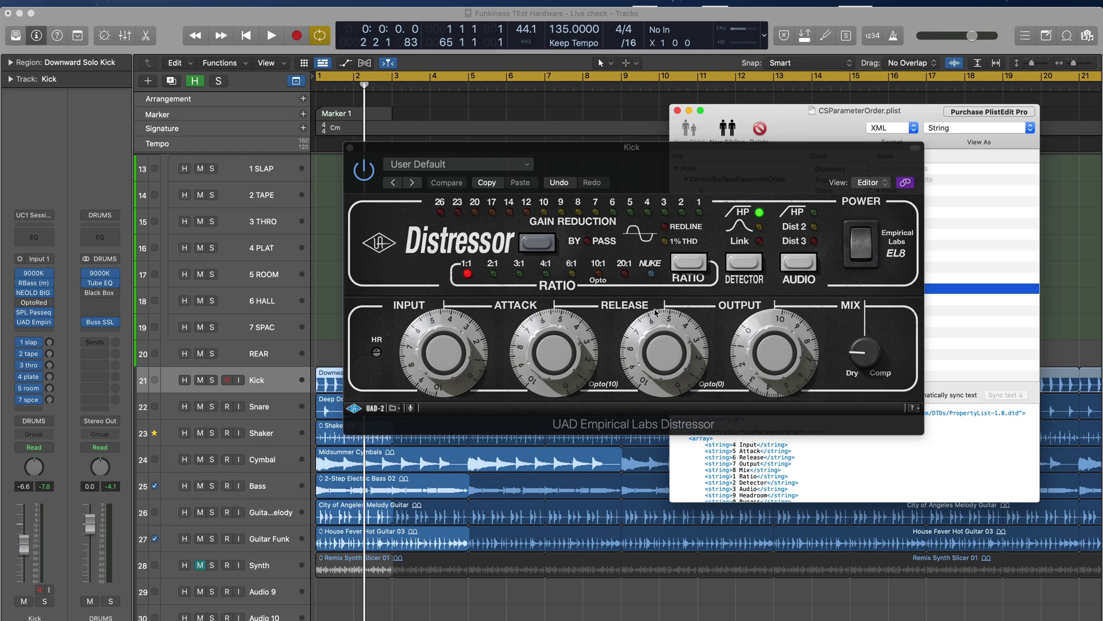
Move the Distressor window left and bring the PlistEdit Pro window with the reordered plist to the front
{"action": "left_click", "coordinate": [746, 188]}
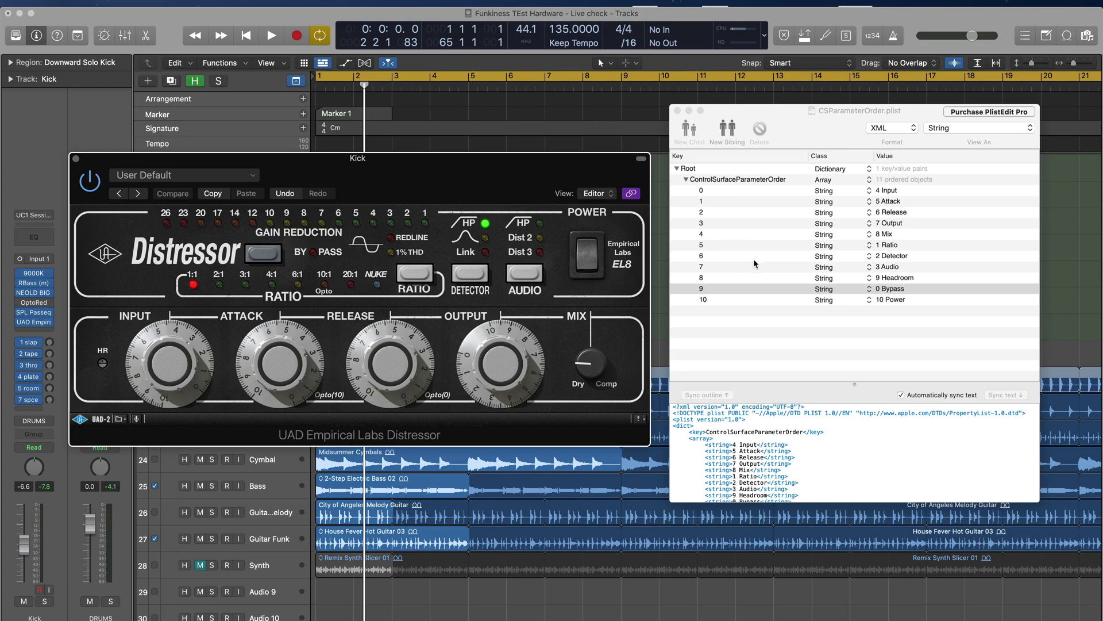
{"action": "left_click", "coordinate": [837, 115]}
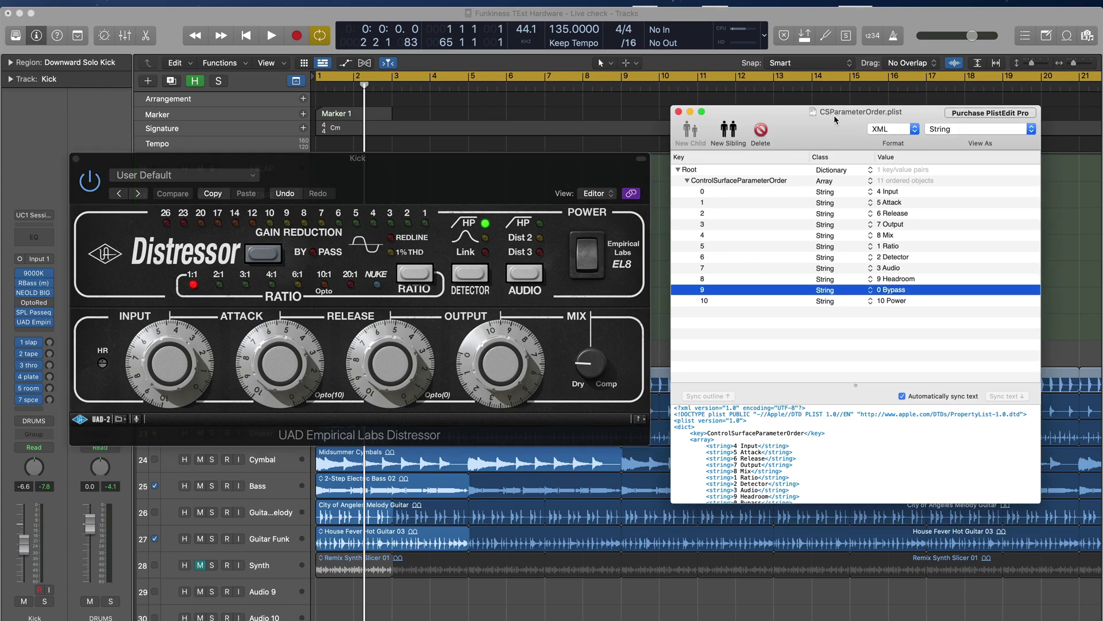